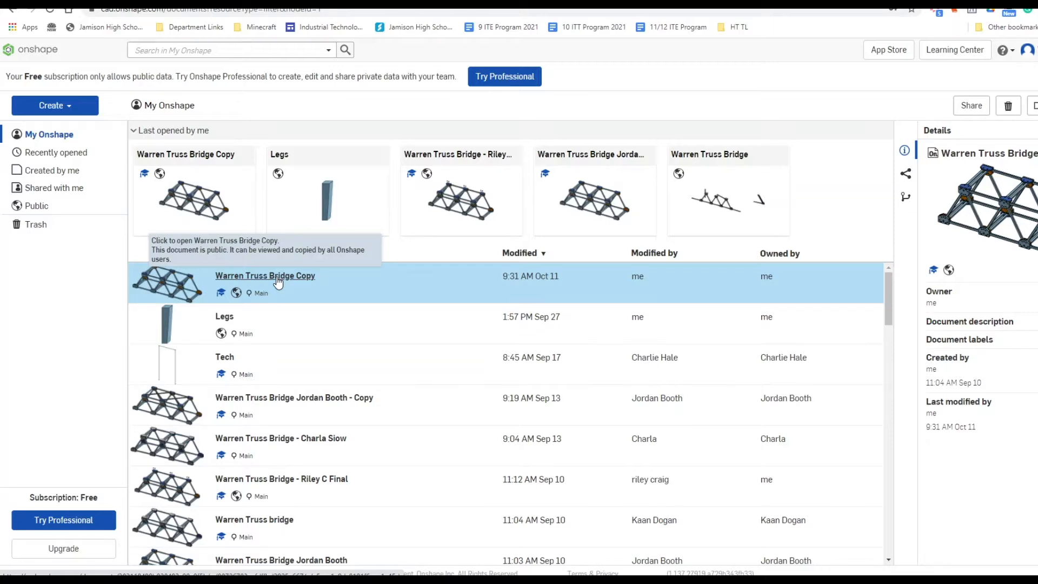
- Copy the Warren Truss Bridge Copy workspace to a new public document named Howe Truss Bridge
right_click(270, 274)
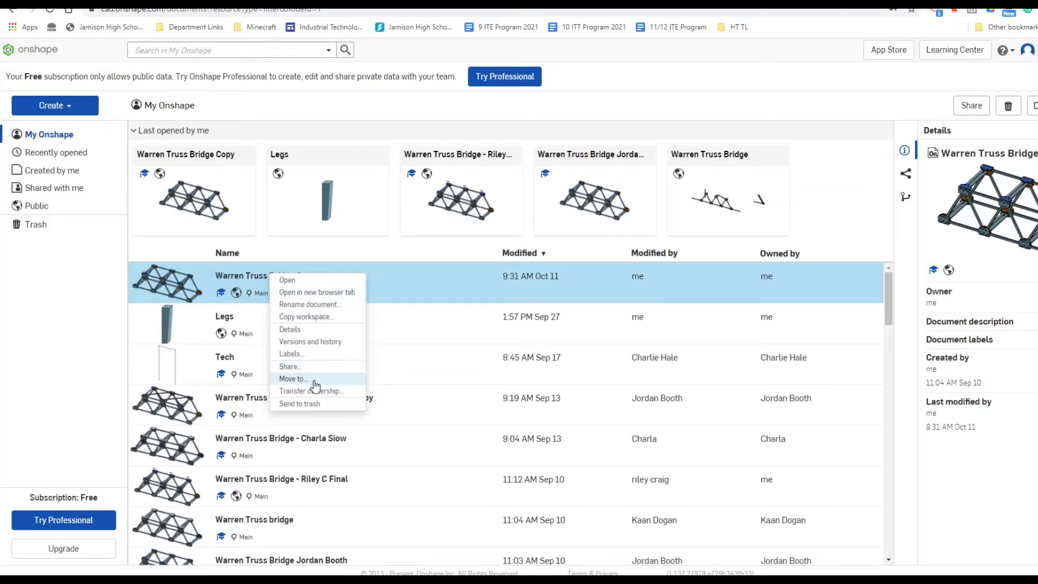
click(317, 320)
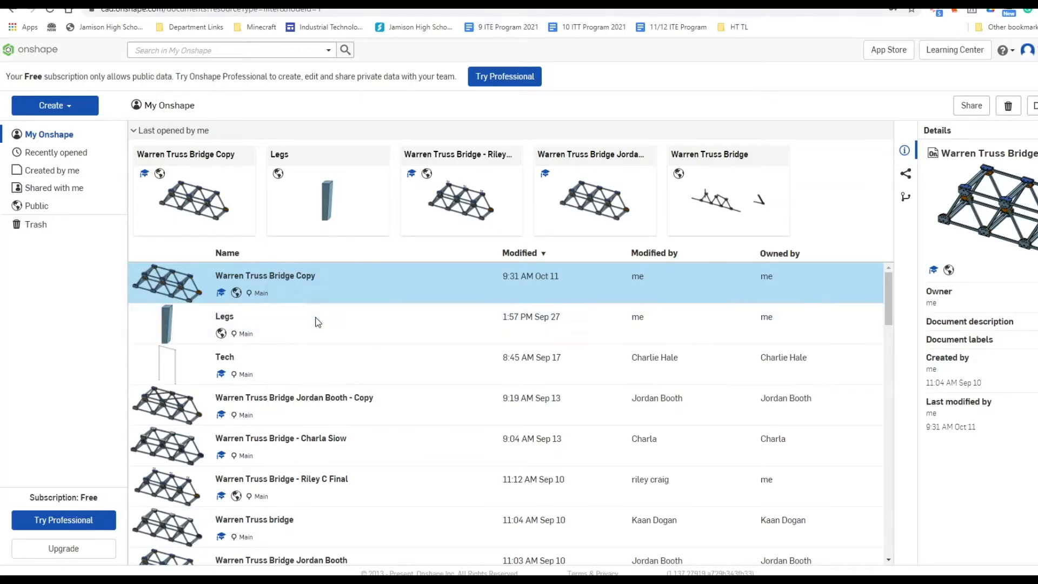
click(523, 114)
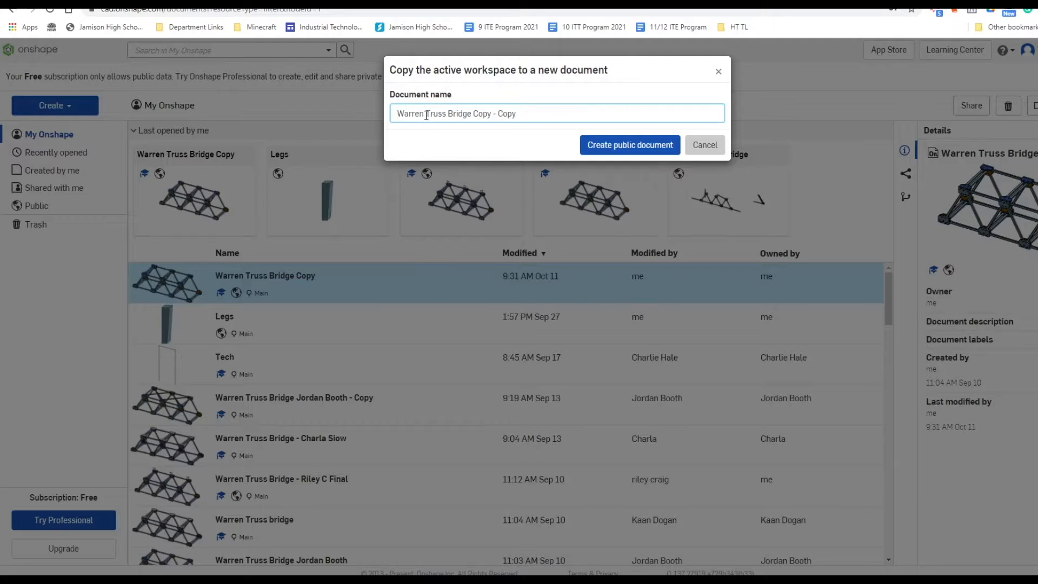
drag(427, 115, 245, 141)
text(Howe)
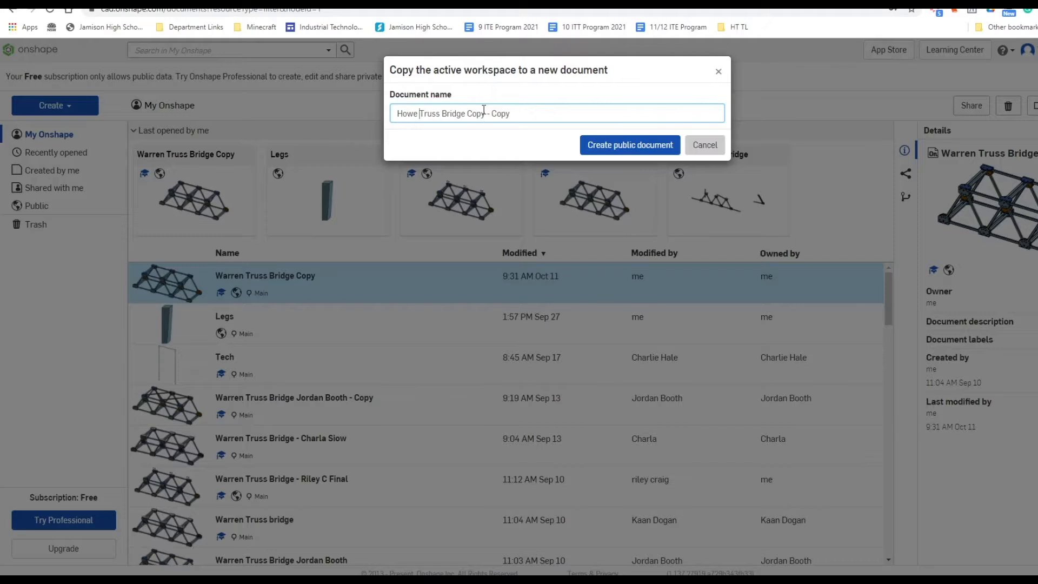
drag(468, 115, 528, 112)
key(BackSpace)
click(641, 147)
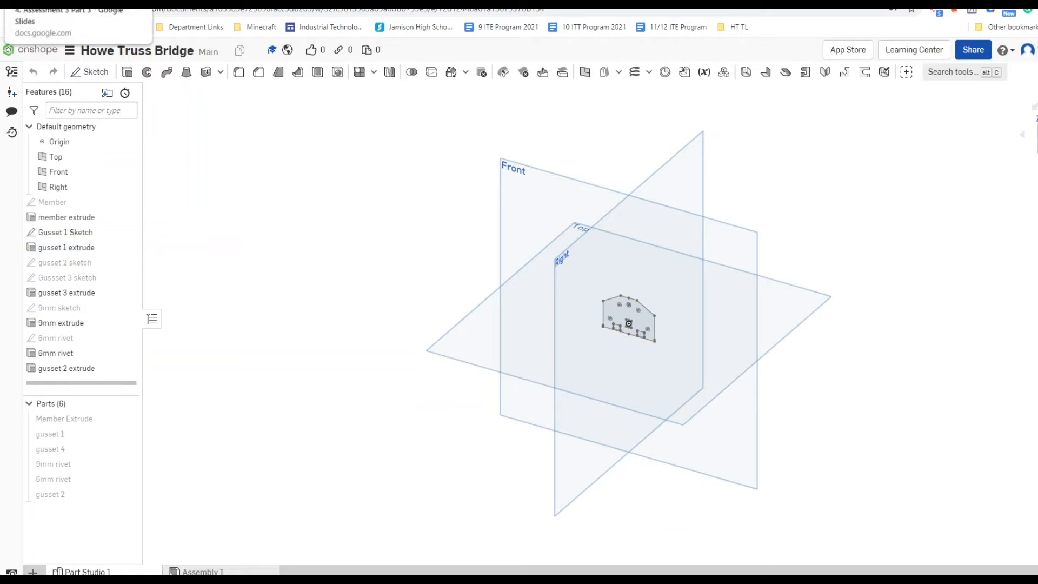
- Switch to the Assessment 3 Part 3 slides in Google Slides and review the node distances and the total member length table
click(49, 3)
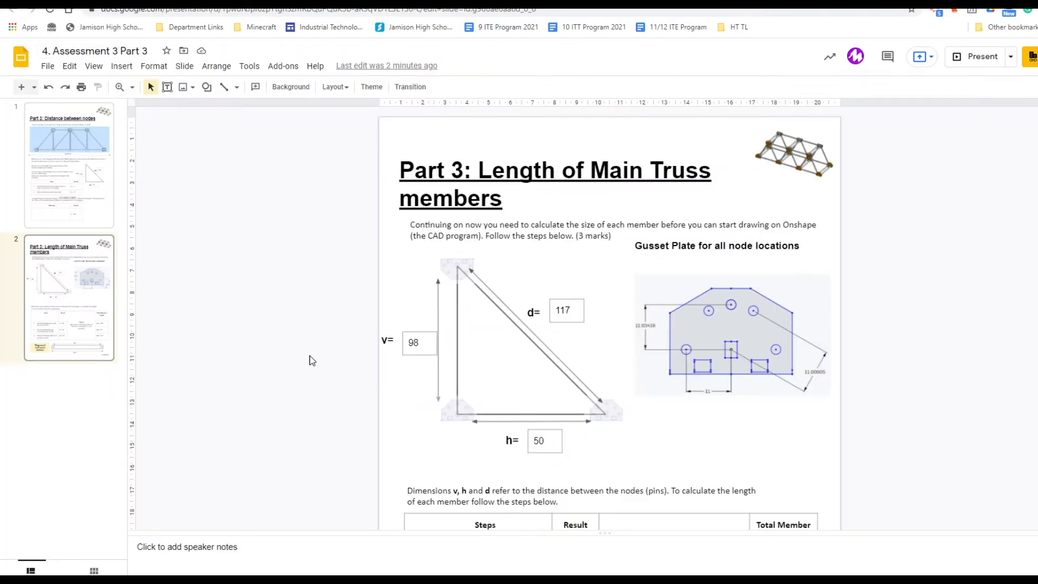
click(112, 193)
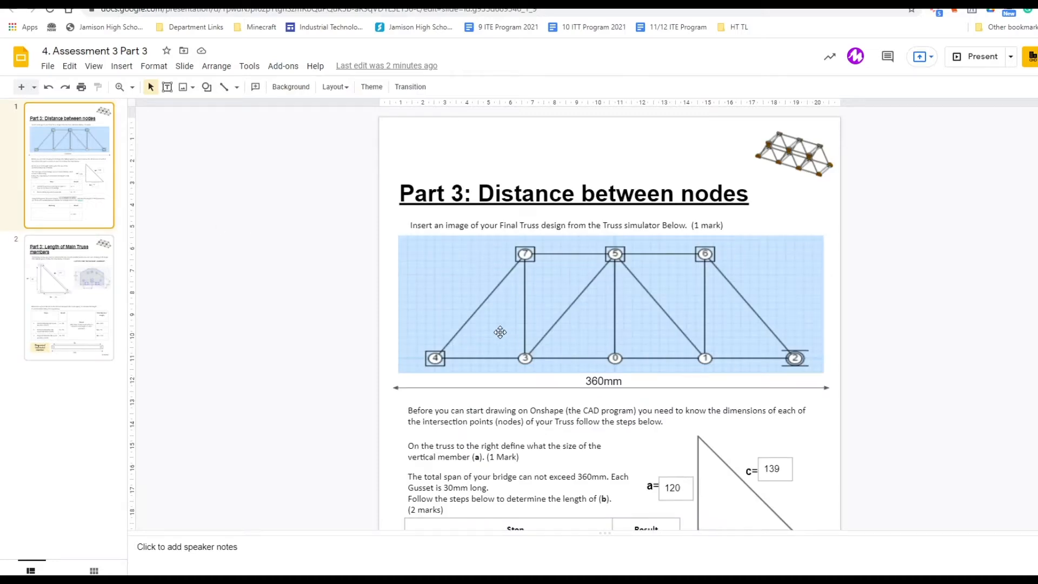
scroll(900, 272, down, 3)
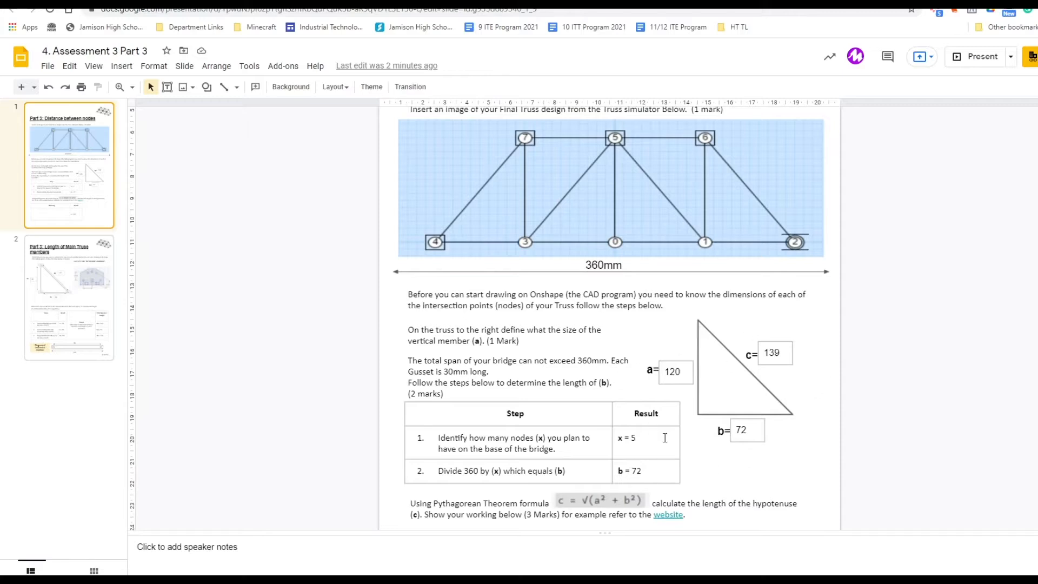
scroll(668, 360, down, 1)
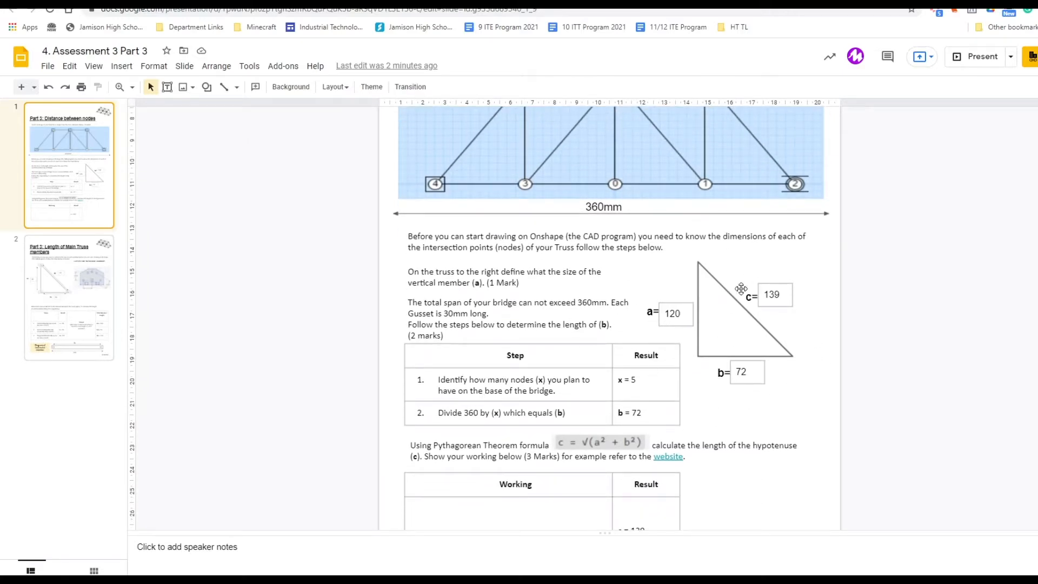
click(76, 308)
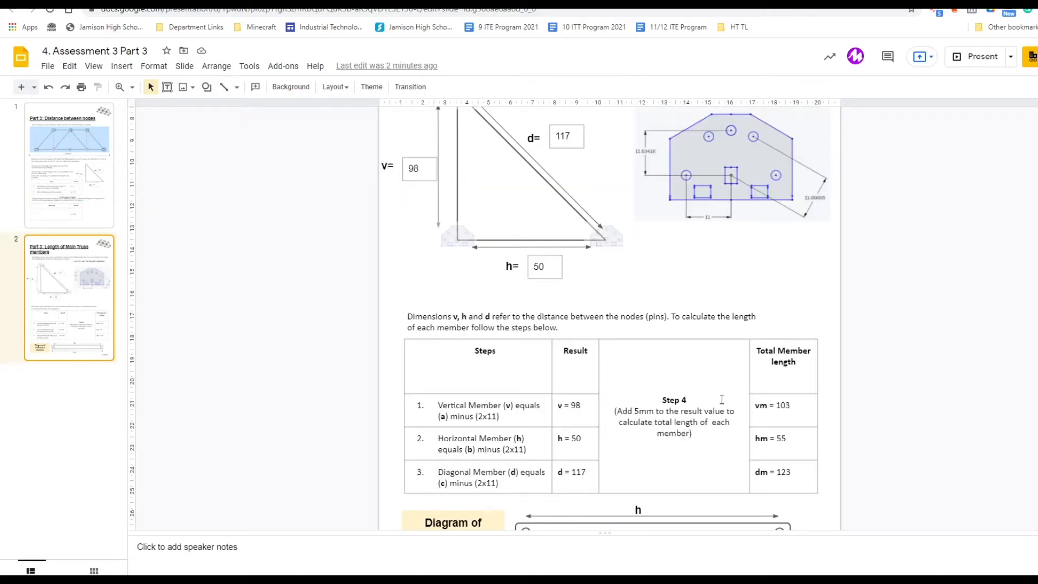
scroll(799, 256, down, 2)
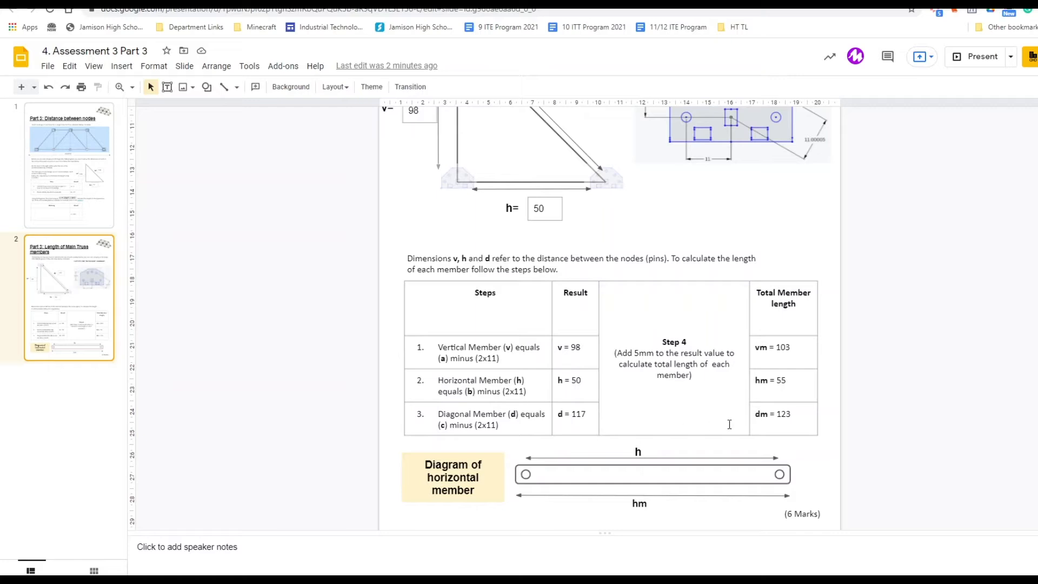
scroll(545, 473, down, 1)
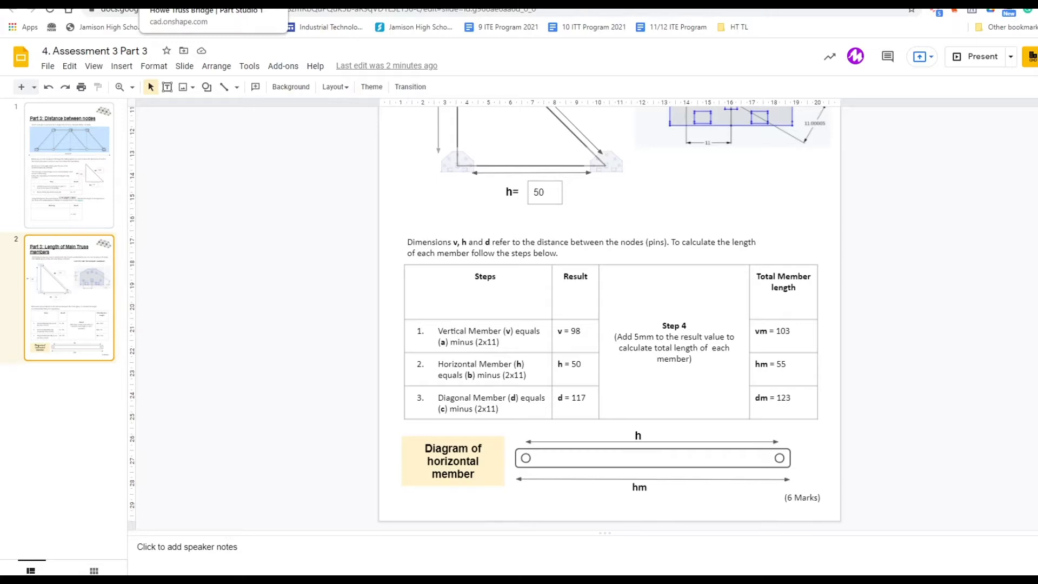
- Return to the Howe Truss Bridge document in Onshape and examine the Member sketch's length, width and hole dimensions, leaving the sketch without edits
click(200, 3)
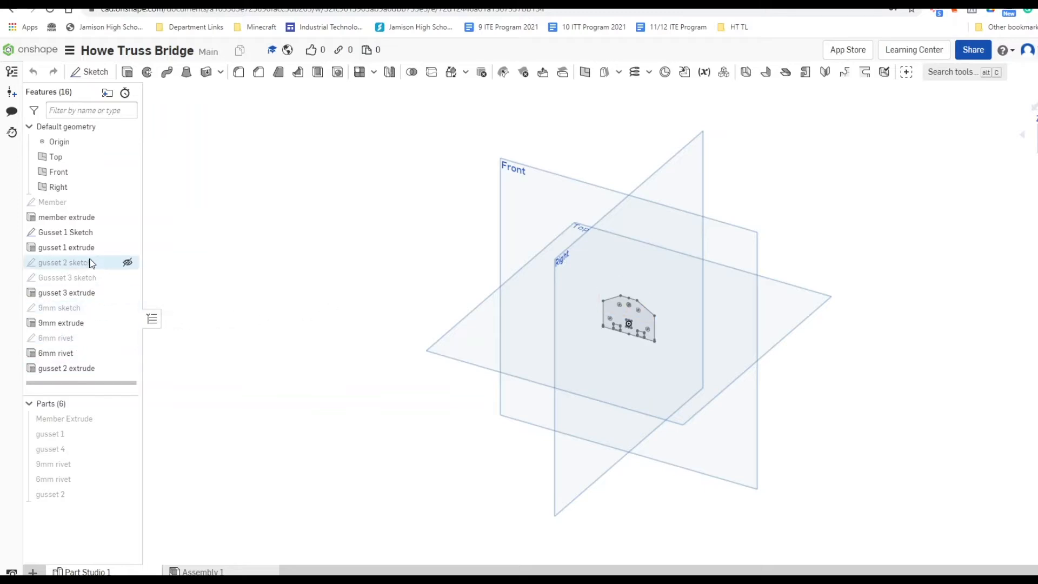
double_click(71, 208)
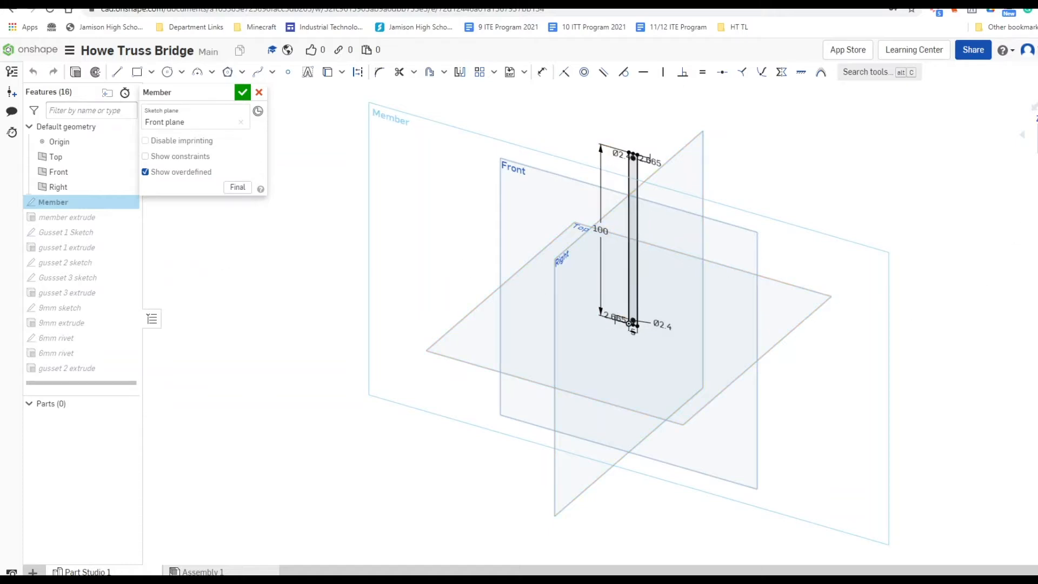
click(1036, 143)
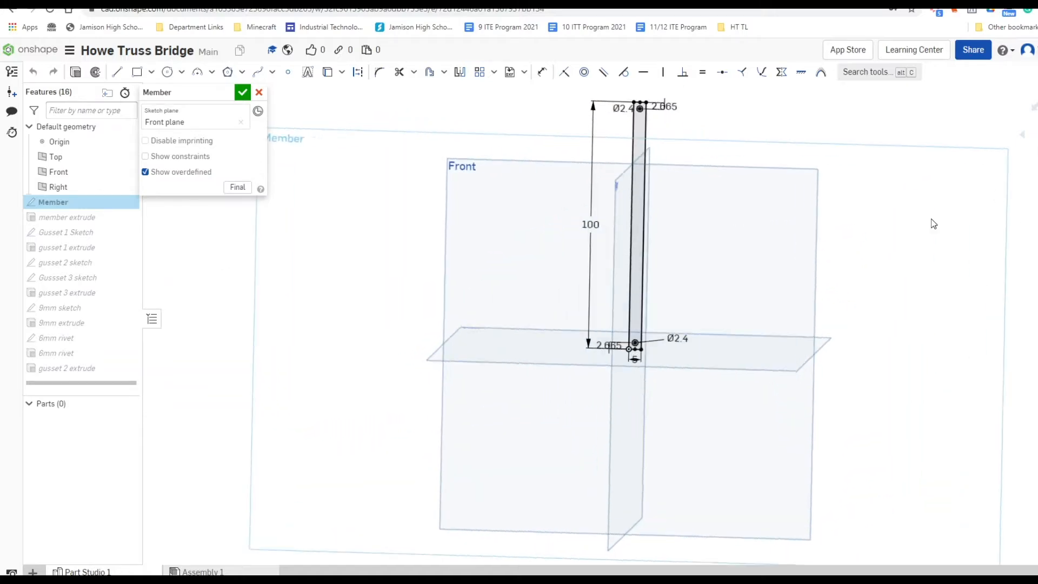
scroll(649, 119, up, 1)
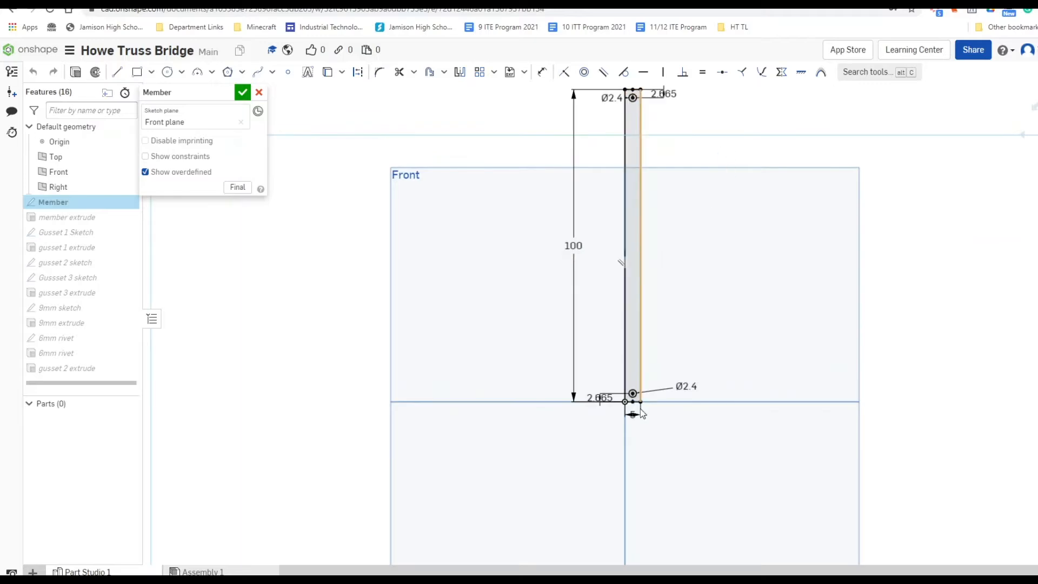
scroll(644, 390, up, 3)
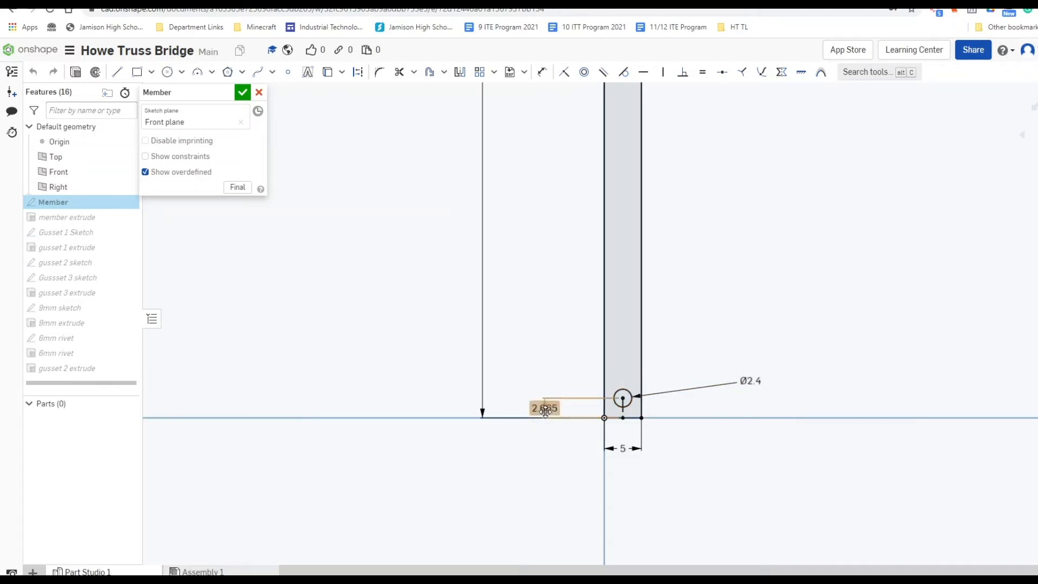
scroll(543, 411, up, 5)
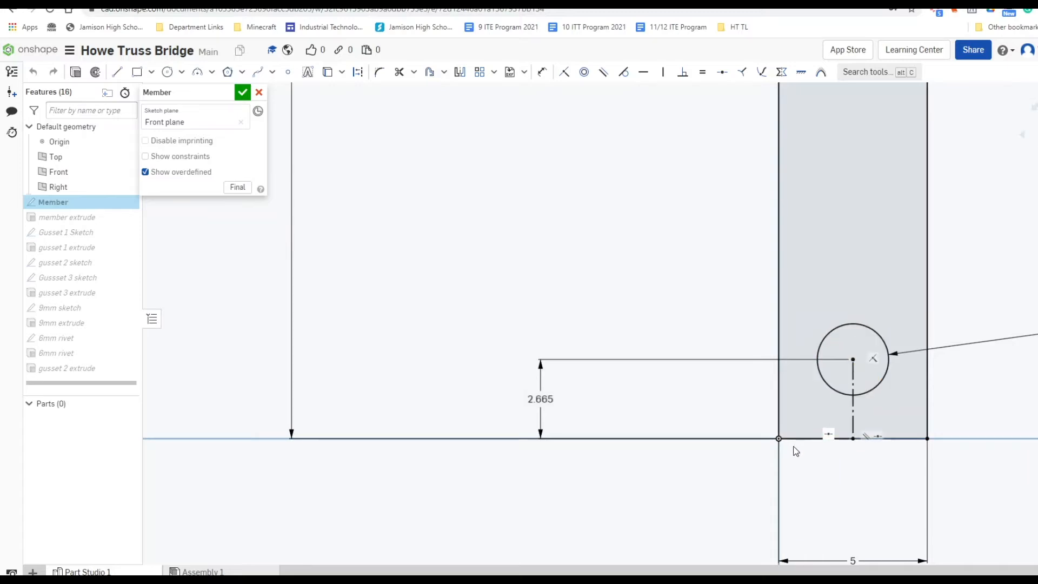
scroll(909, 231, down, 4)
scroll(957, 163, down, 3)
mouse_move(957, 163)
middle_down()
mouse_move(891, 214)
mouse_move(696, 488)
middle_up()
scroll(798, 152, down, 2)
scroll(717, 205, down, 3)
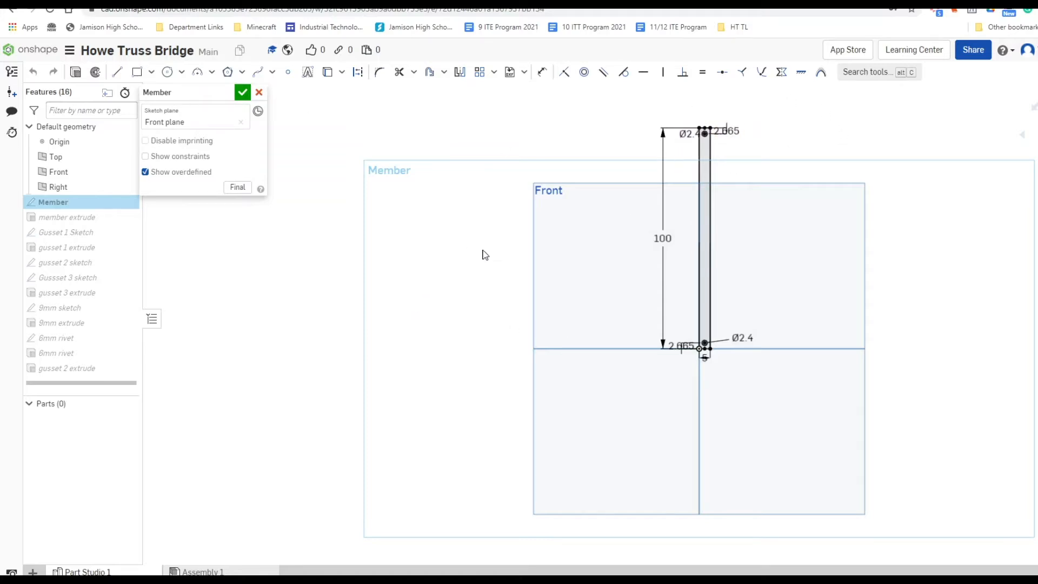
click(259, 93)
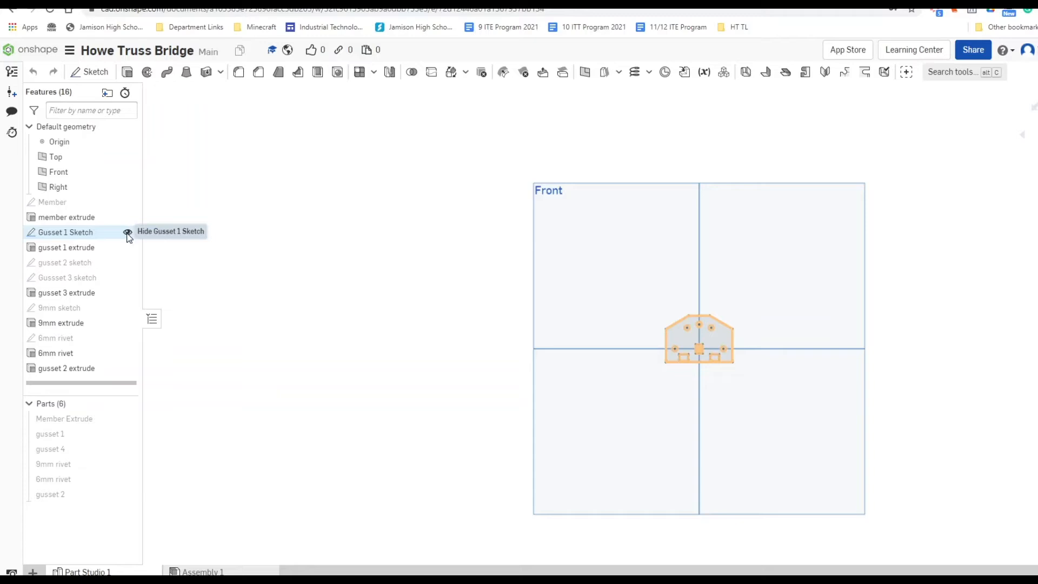
- Hide the Gusset 1 sketch and paste a copy of the Member sketch into a new sketch on the Front plane
click(128, 233)
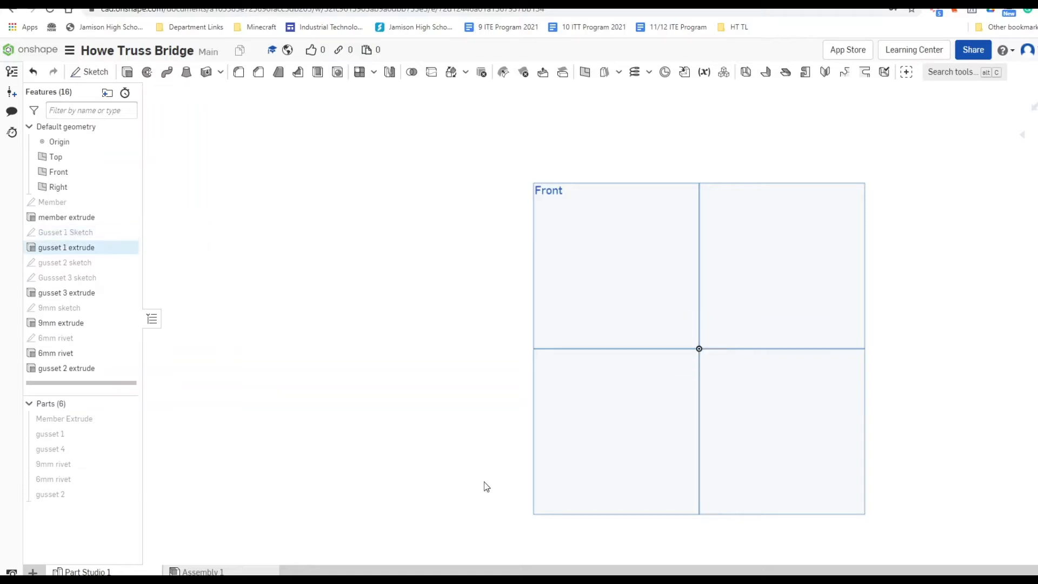
right_click(60, 206)
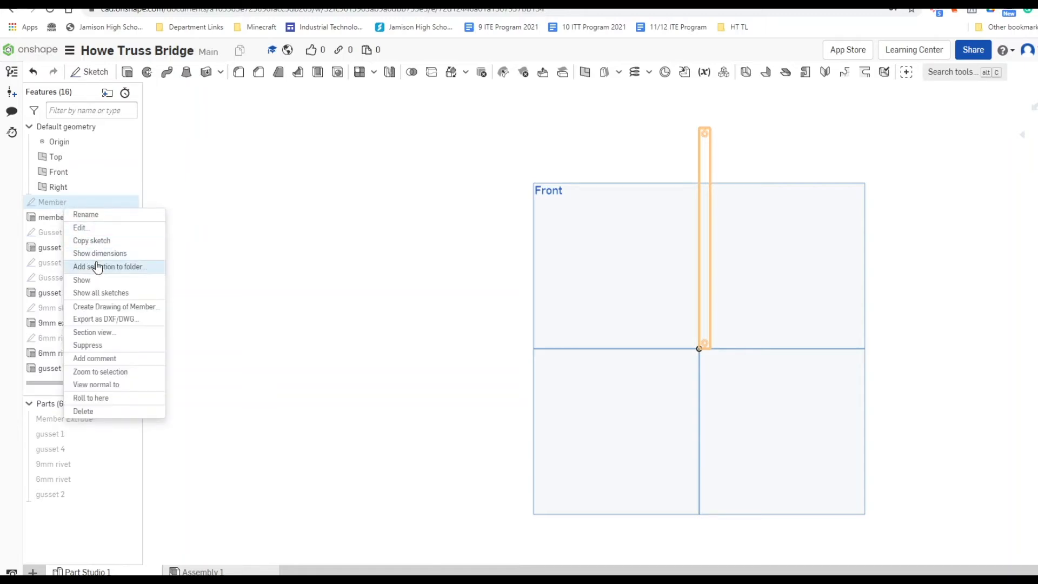
click(93, 240)
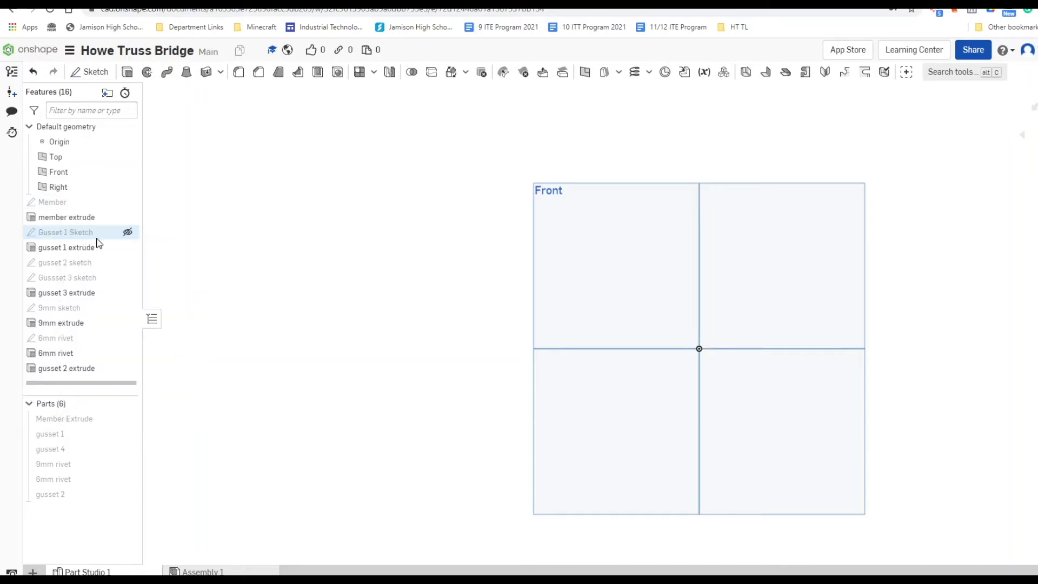
click(105, 77)
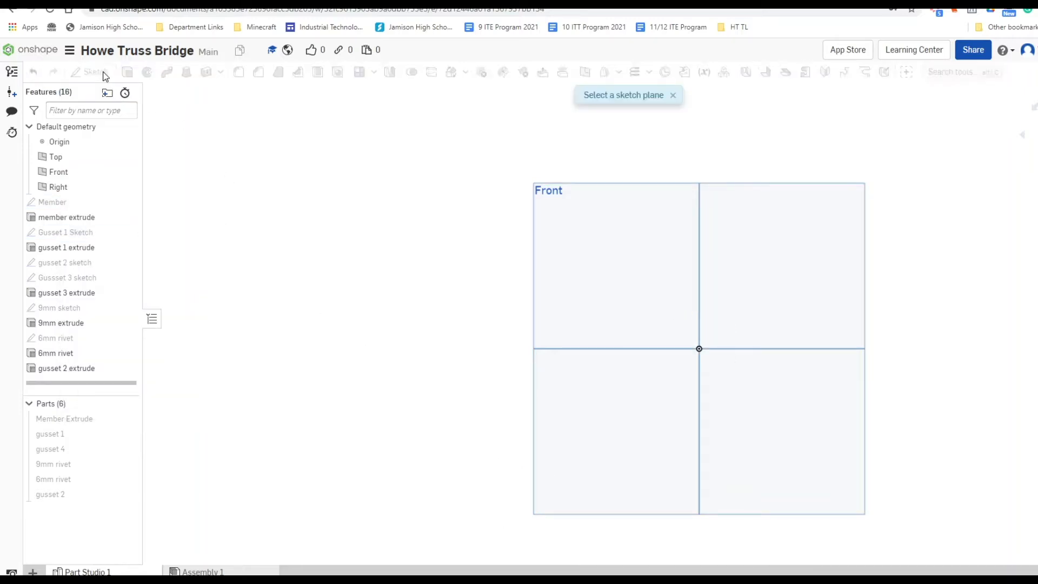
click(750, 281)
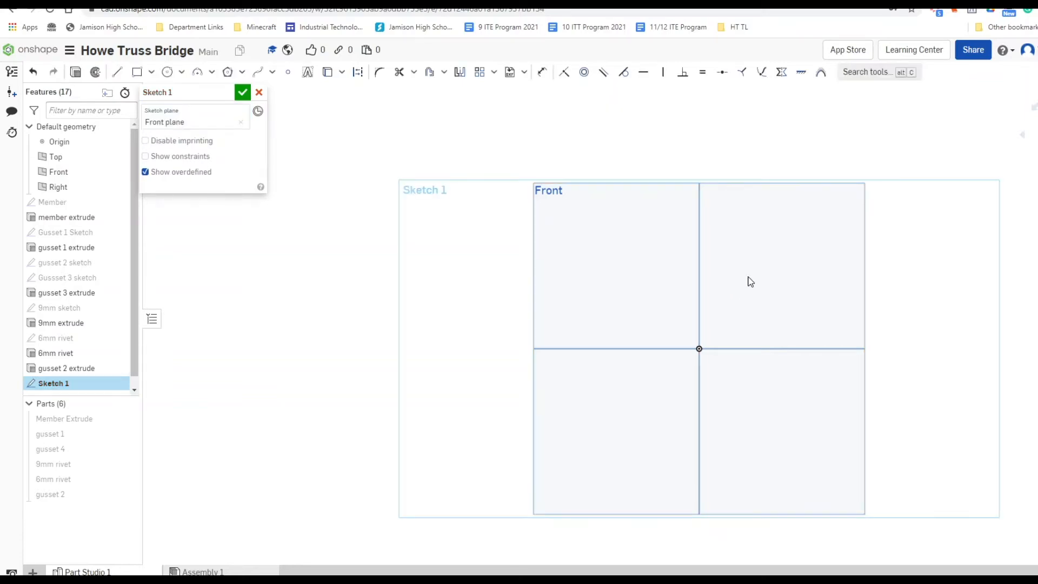
key(ctrl+v)
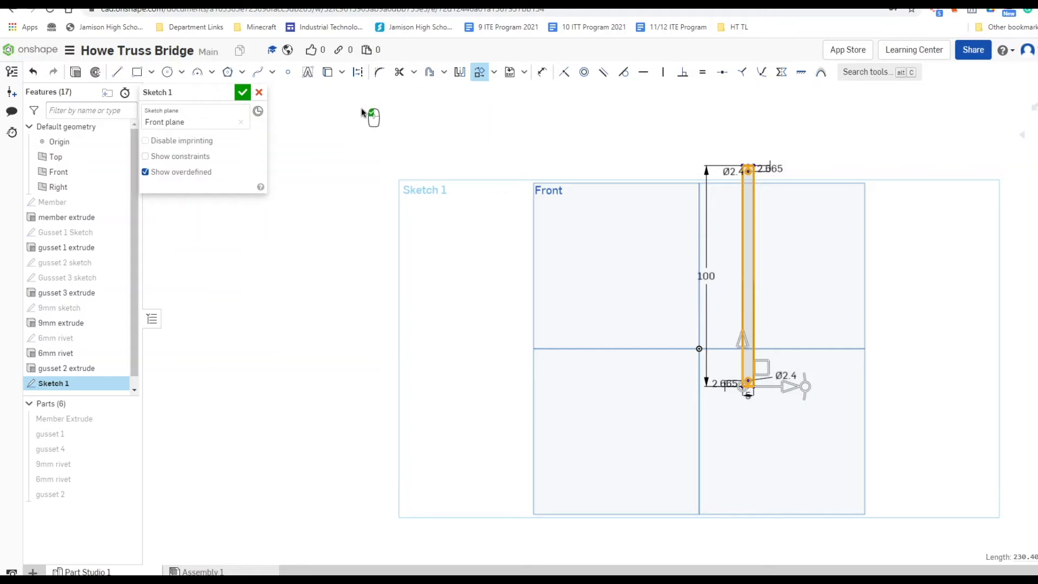
- Look up the total vertical member length (vm) in the Google Slides table and set the pasted member's length to 103 mm in Onshape
click(270, 3)
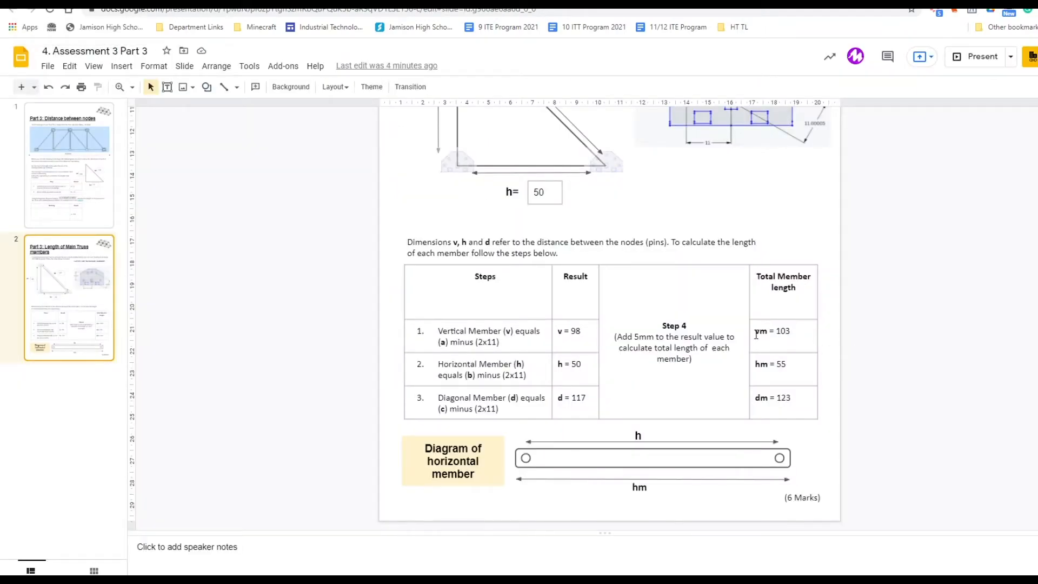
drag(756, 334, 767, 334)
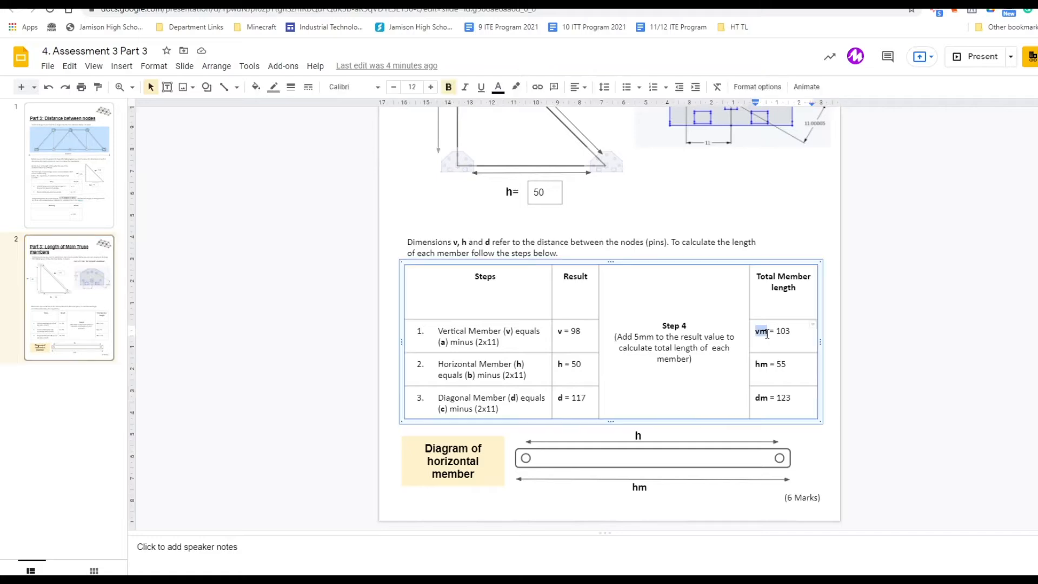
click(232, 4)
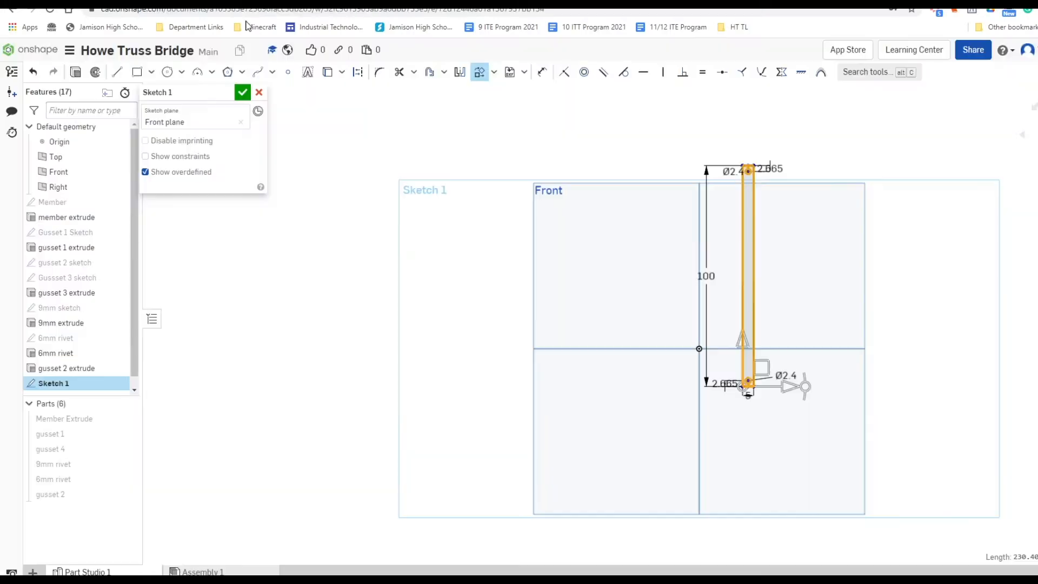
scroll(713, 278, up, 5)
scroll(699, 277, up, 1)
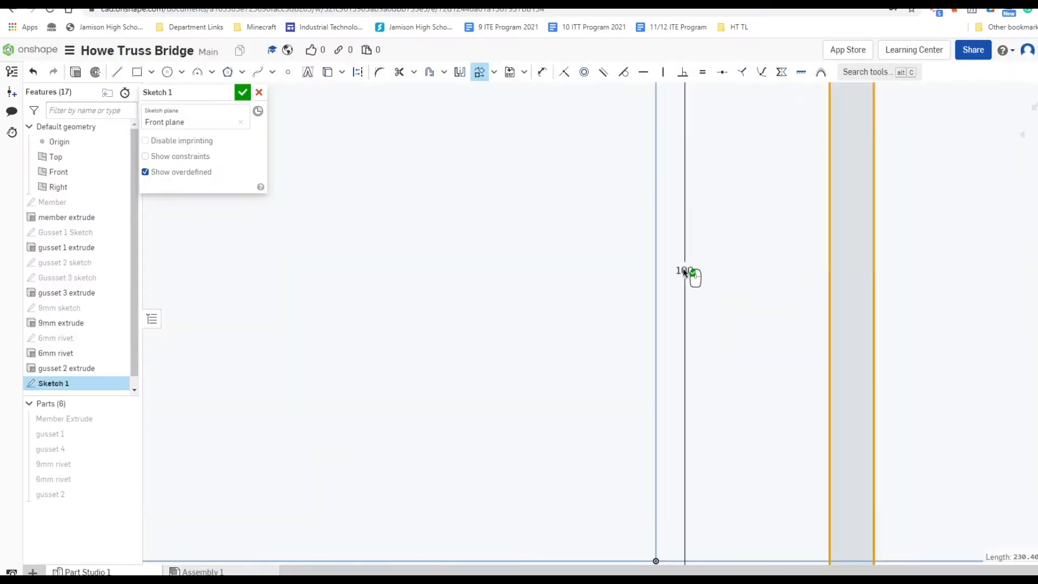
double_click(684, 270)
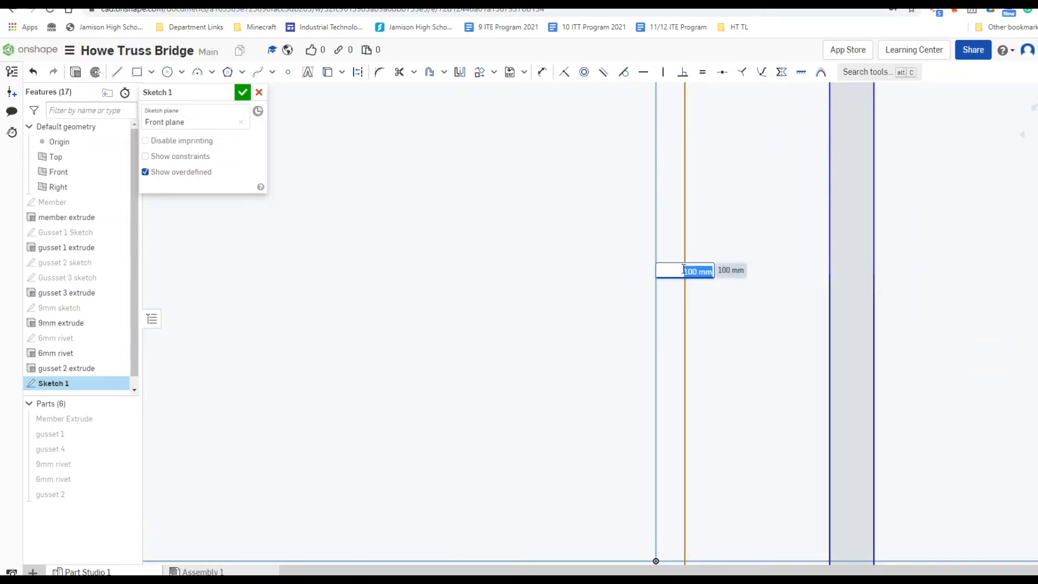
text(103)
key(Return)
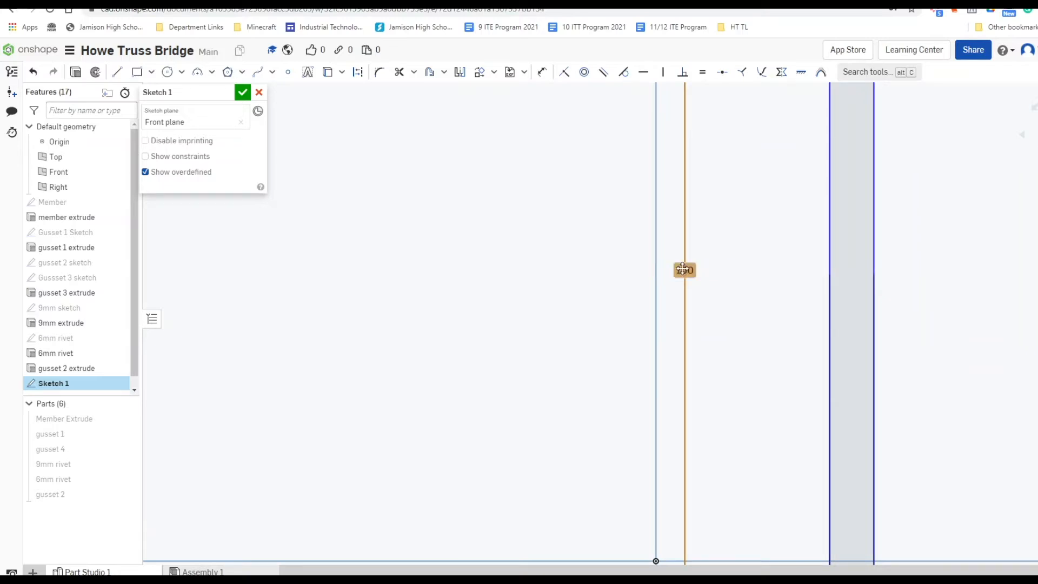
scroll(770, 220, down, 5)
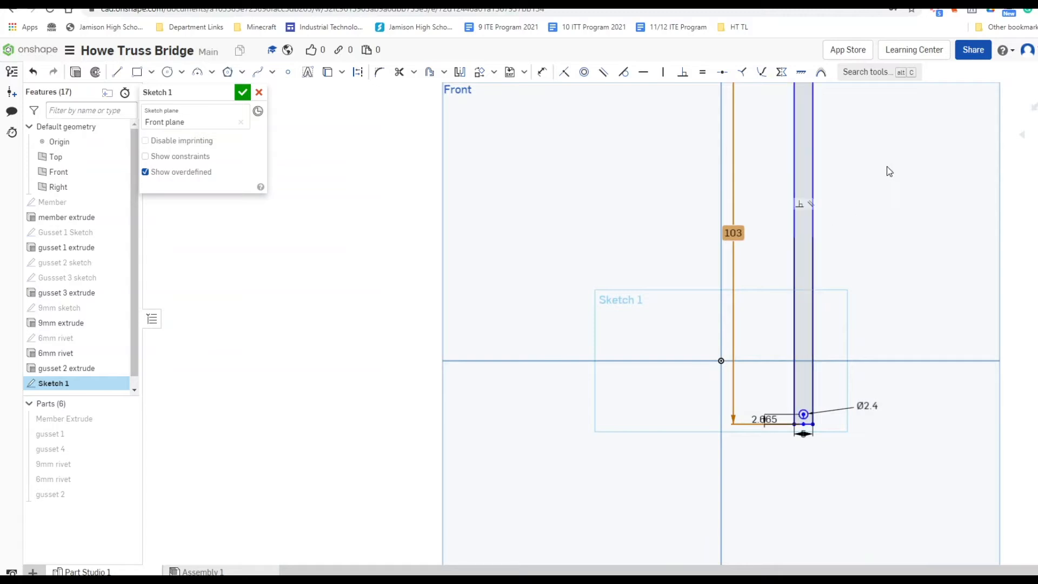
mouse_move(887, 169)
middle_down()
mouse_move(788, 408)
mouse_move(814, 253)
middle_up()
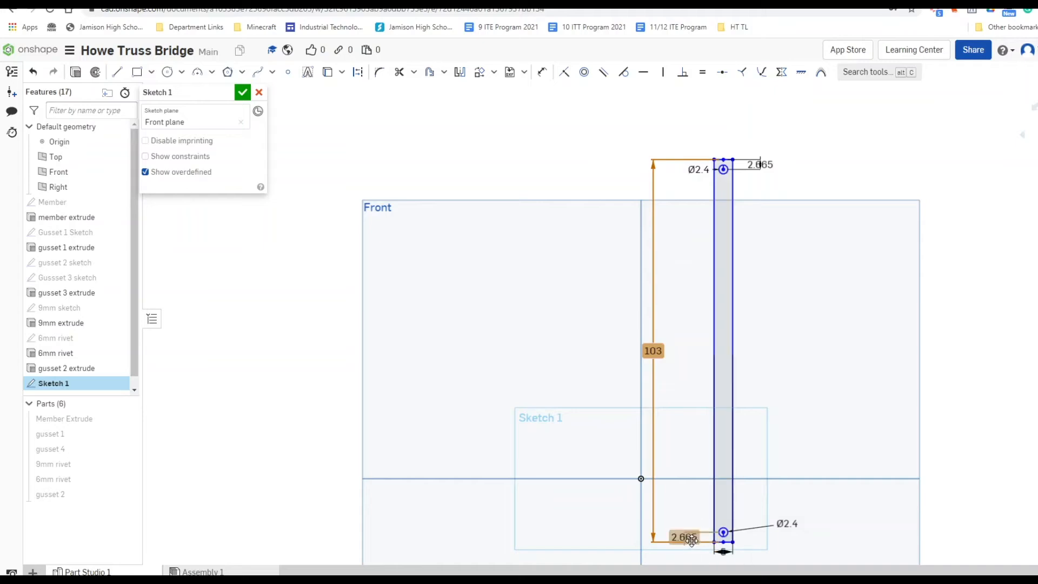
scroll(762, 168, up, 5)
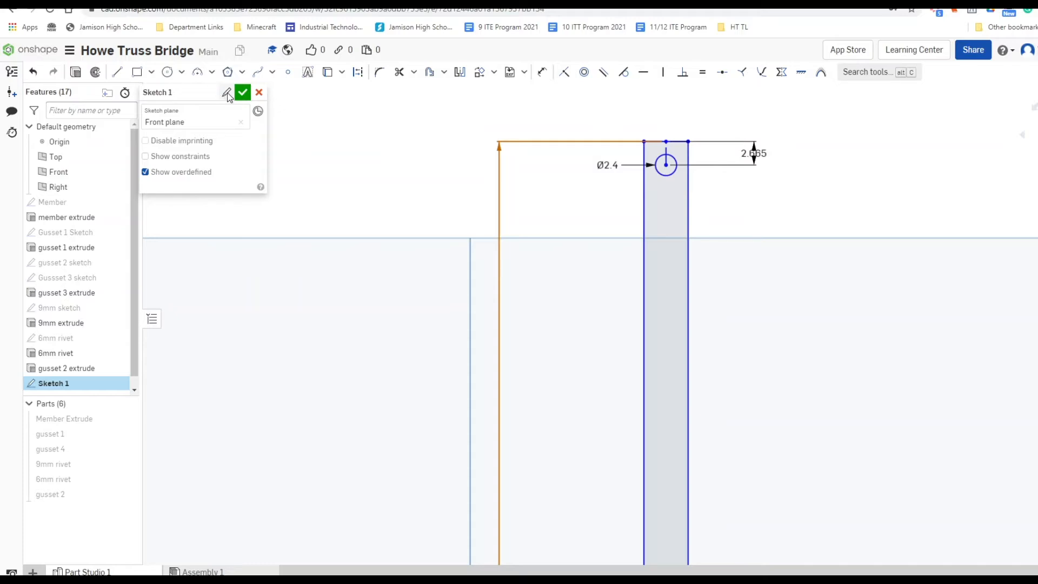
- Rename the 103 mm member's sketch as Vertical Member
click(227, 93)
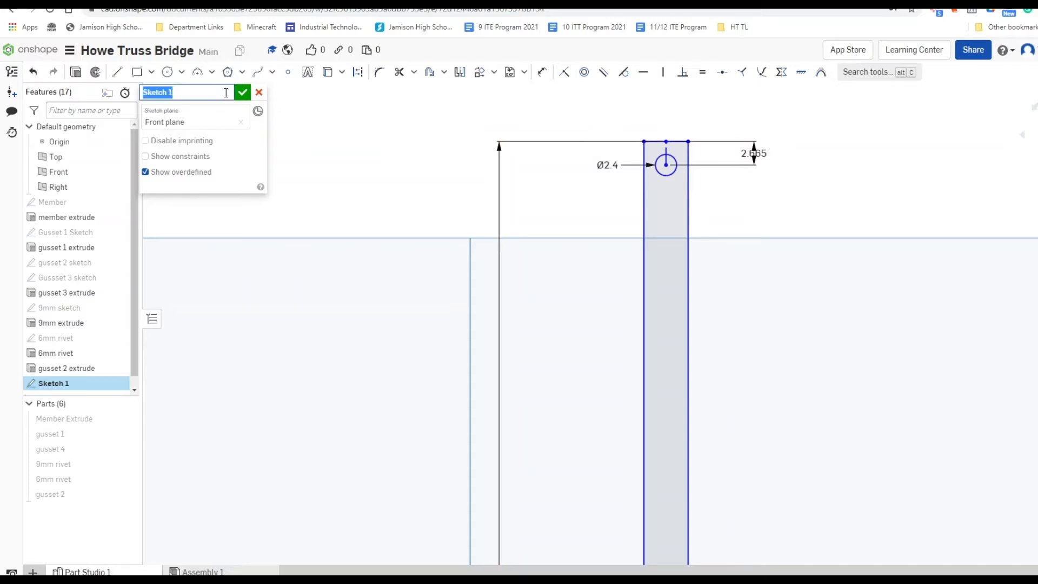
text(Vertical)
key(Return)
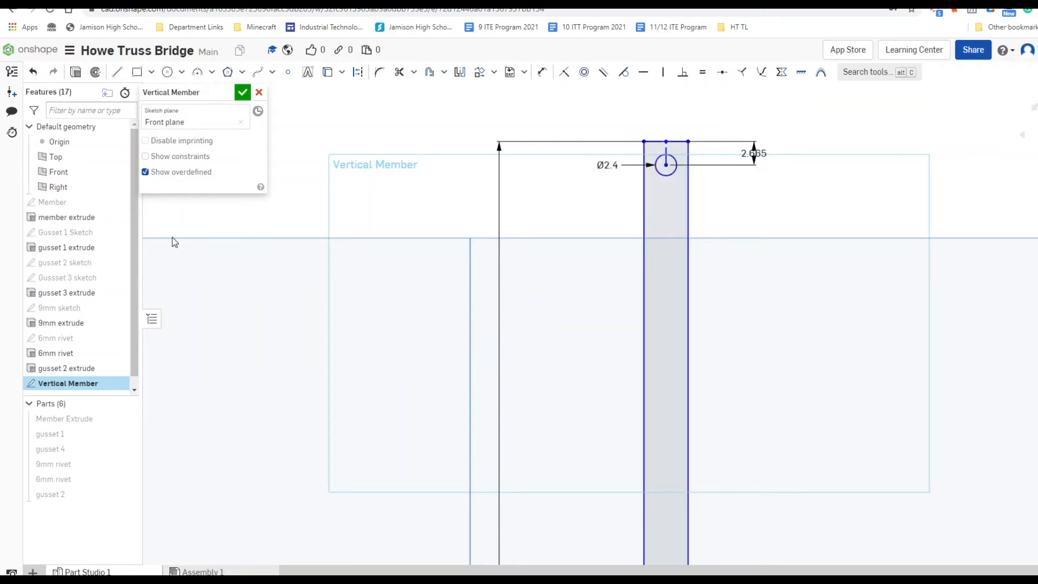
- Extrude the Vertical Member sketch as a new solid with a blind depth of 3 mm
click(76, 73)
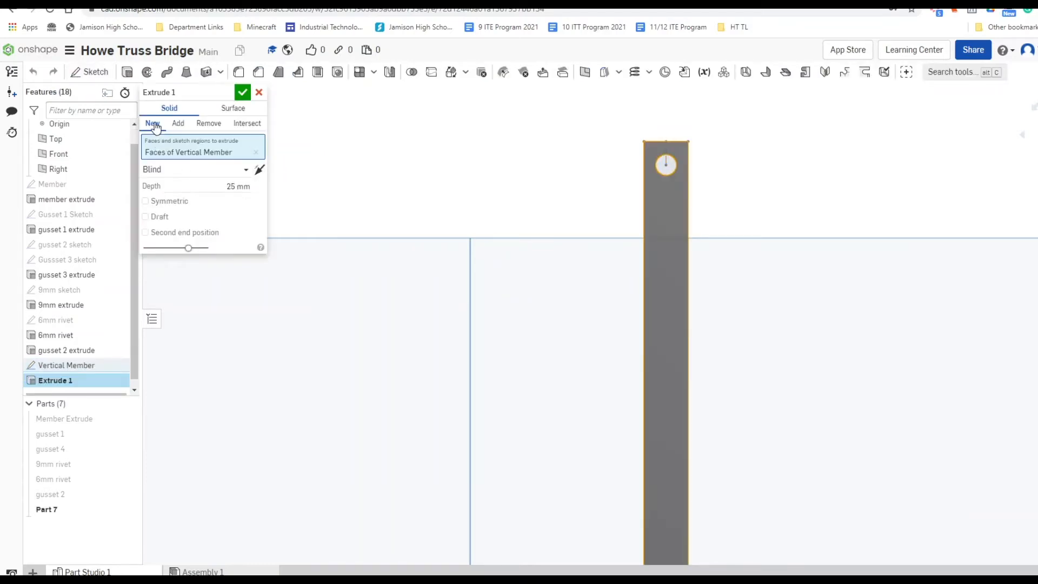
click(239, 186)
key(BackSpace)
text(3)
key(Return)
scroll(664, 202, down, 4)
right_drag(733, 363, 671, 372)
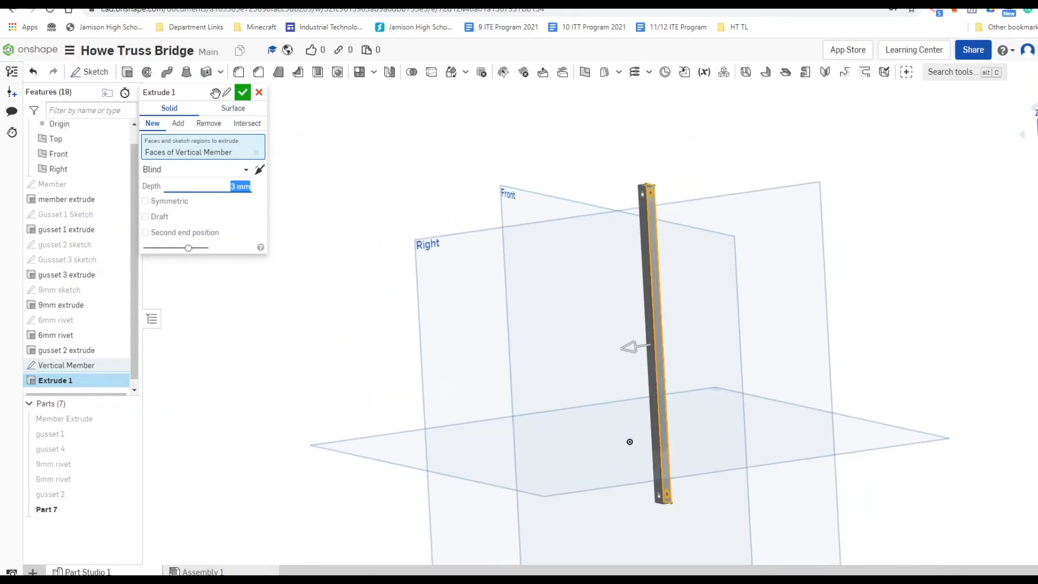
- Name the vertical member's extrusion VM Extrude and accept the feature
click(226, 93)
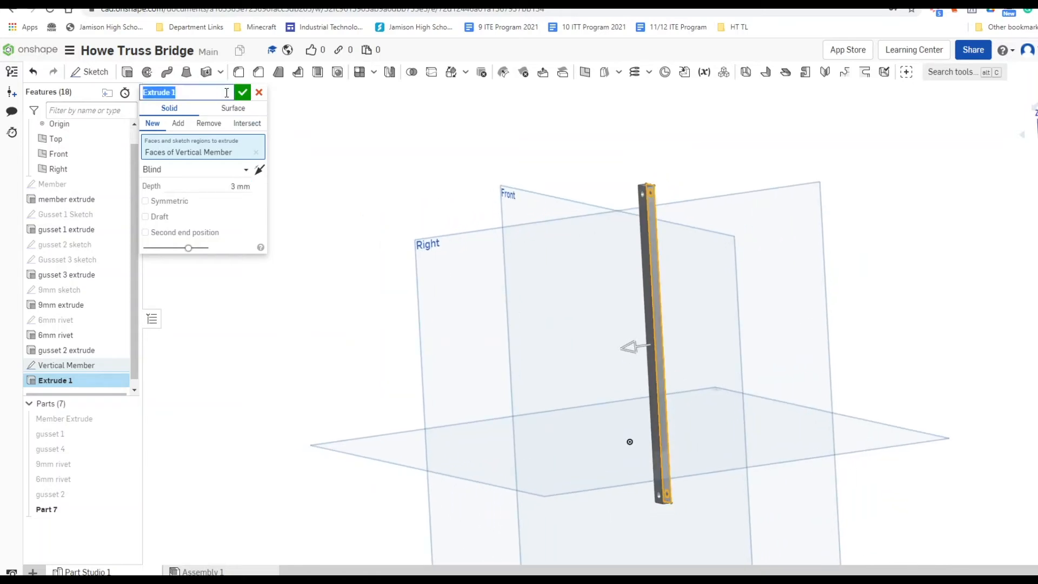
key(Left)
text(VM)
click(244, 95)
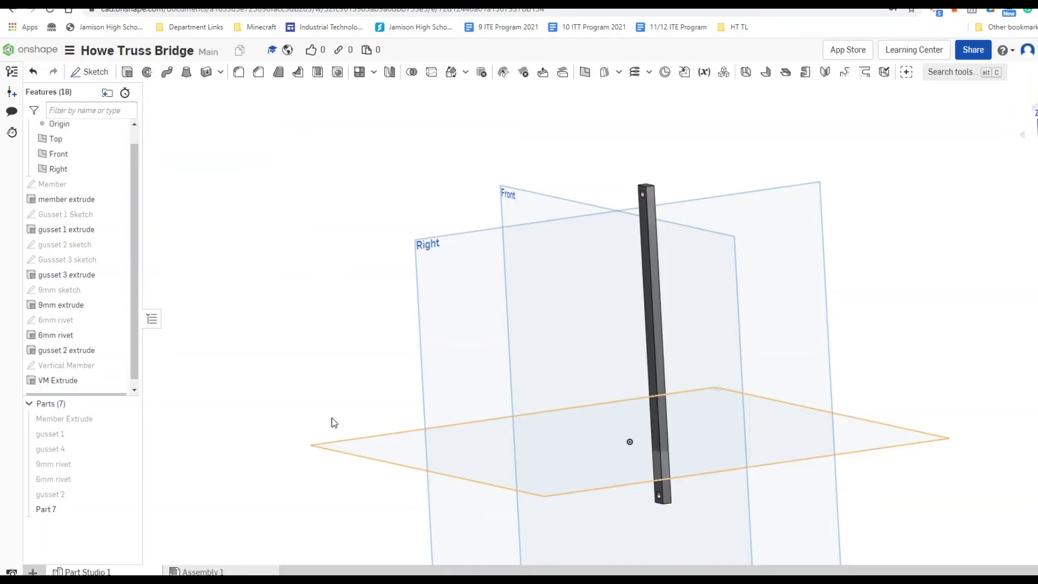
- Rename the newly extruded part as Vertical Member and hide it
right_drag(335, 390, 378, 376)
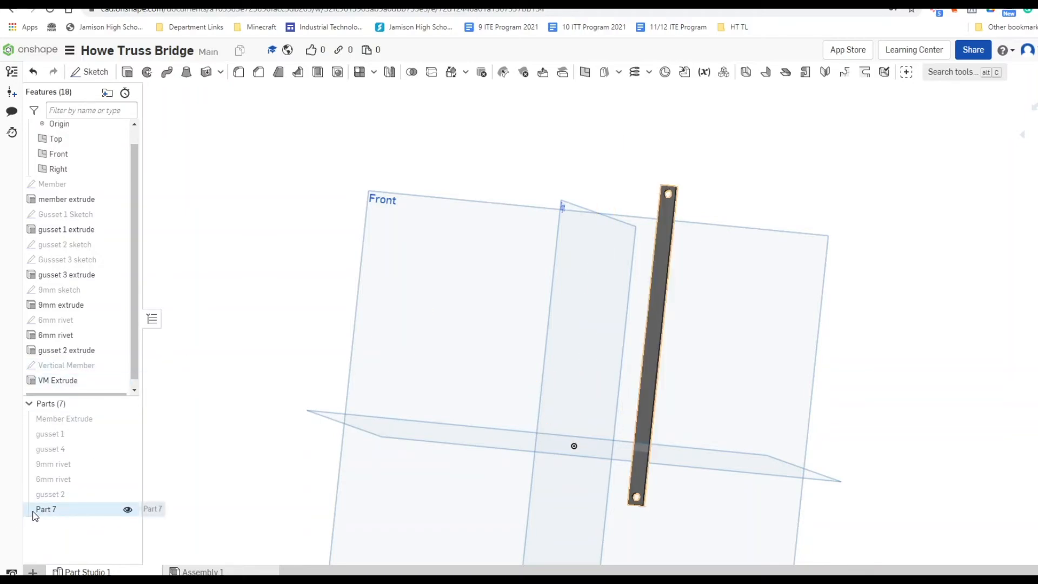
right_click(68, 511)
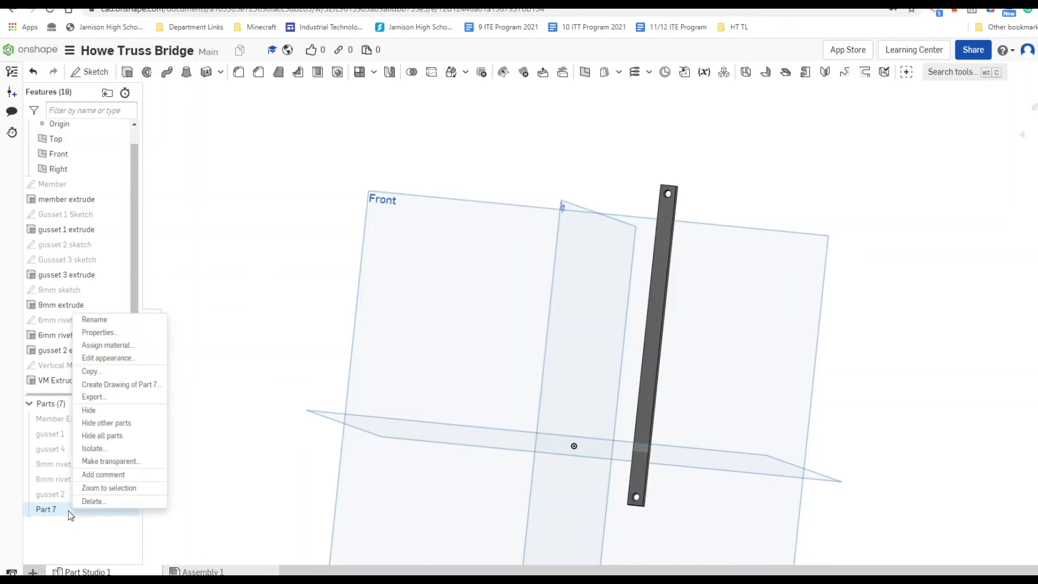
click(95, 320)
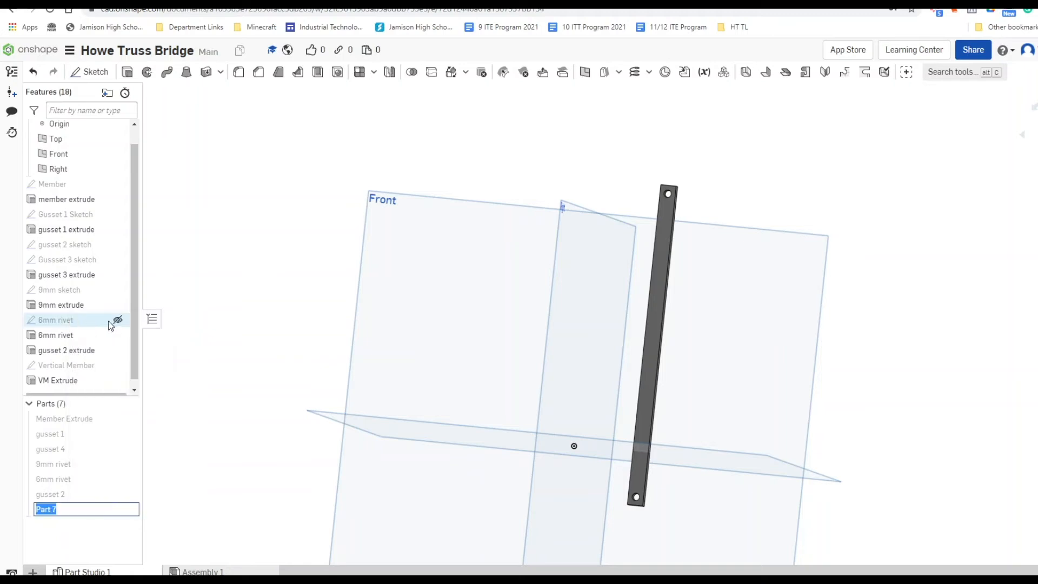
text(Vertical)
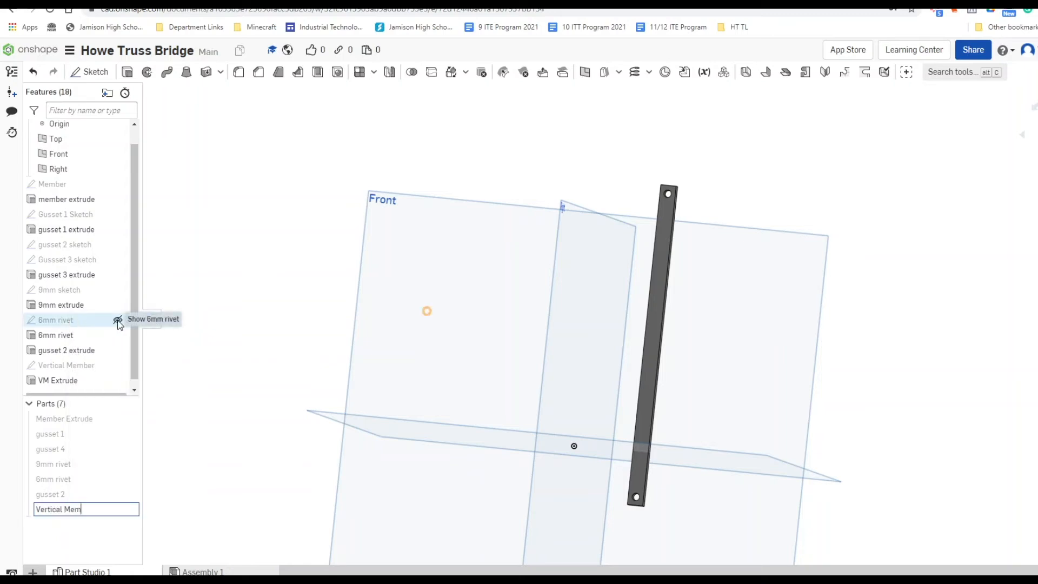
click(193, 458)
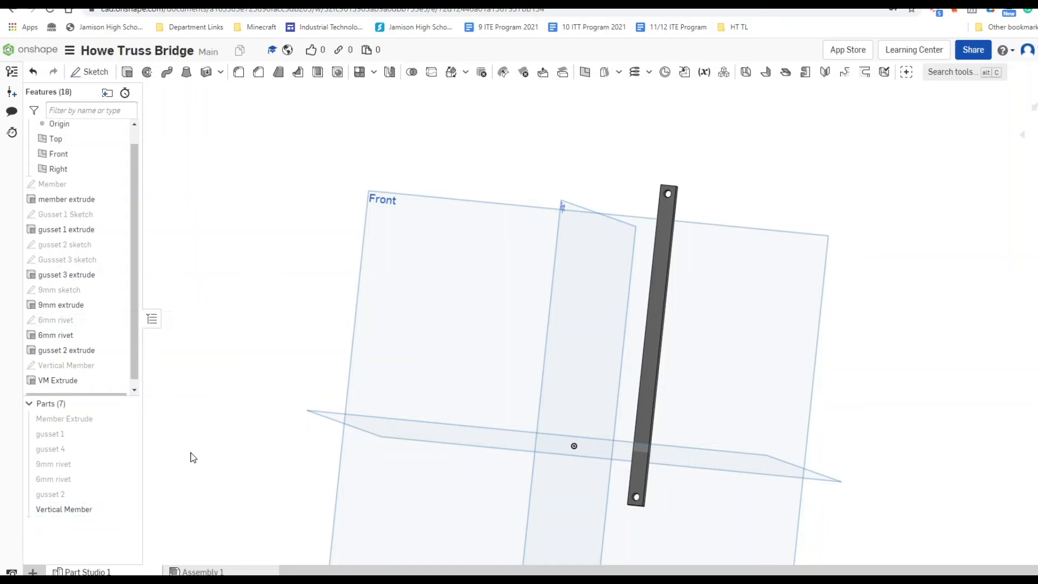
click(127, 509)
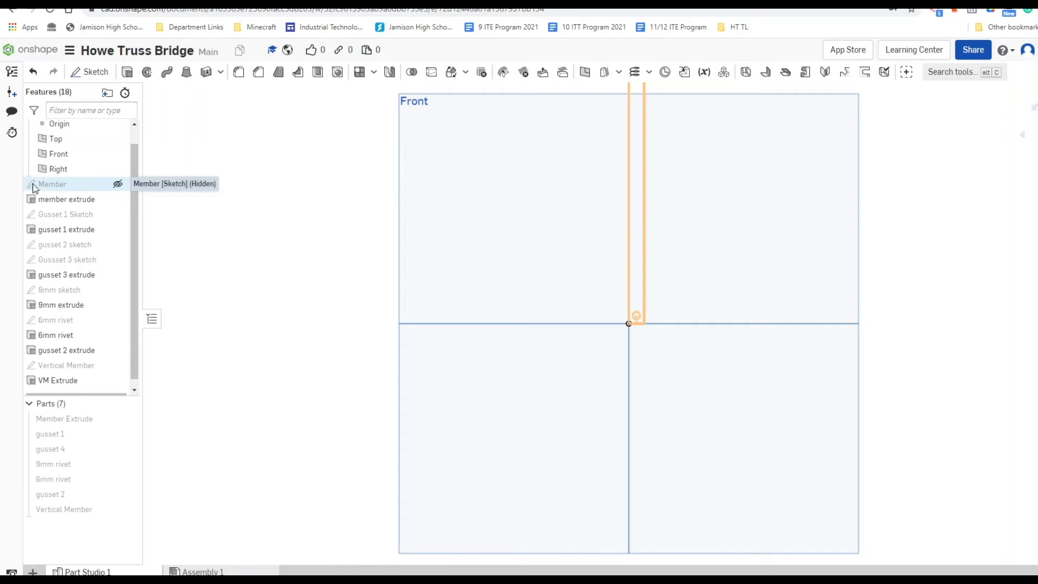
- Copy the original Member sketch and paste it into a new sketch on the Front plane
right_click(72, 190)
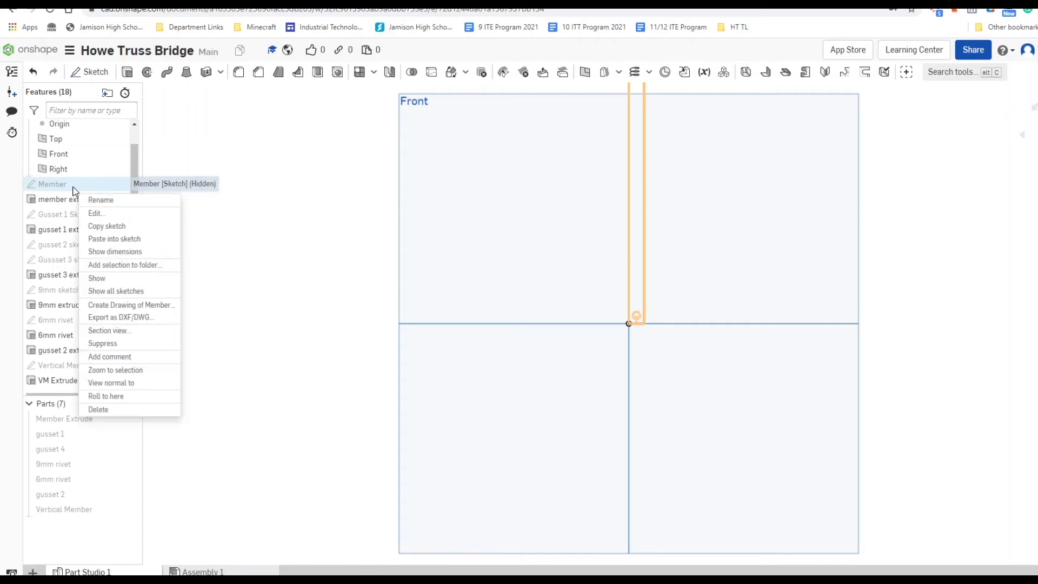
click(106, 225)
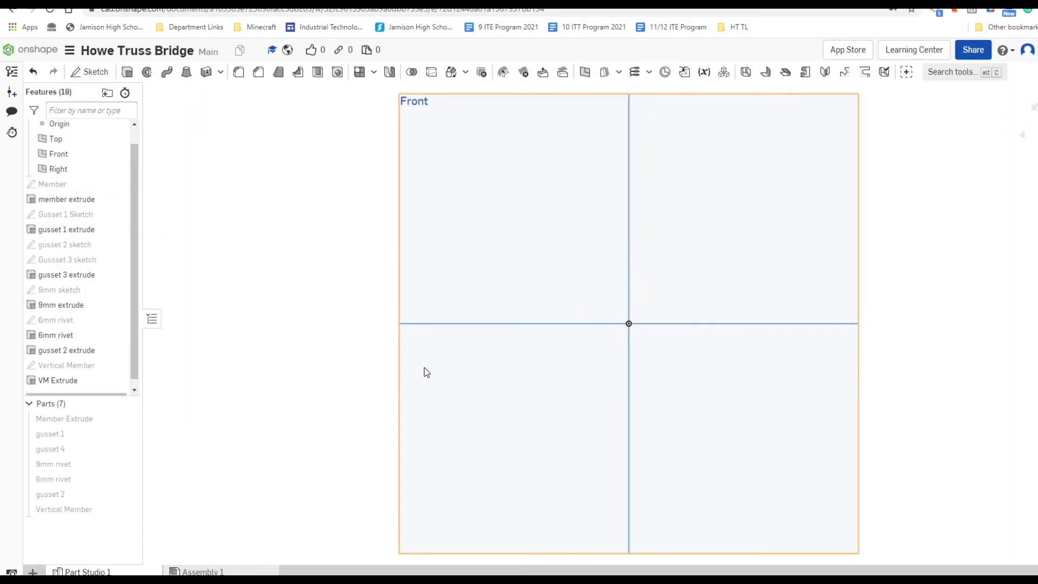
click(101, 76)
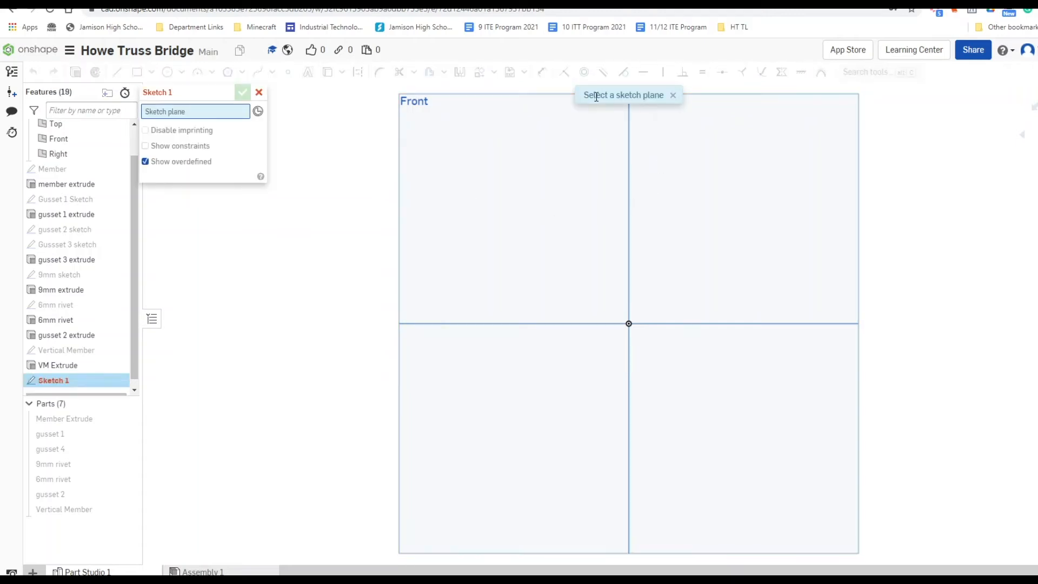
click(544, 245)
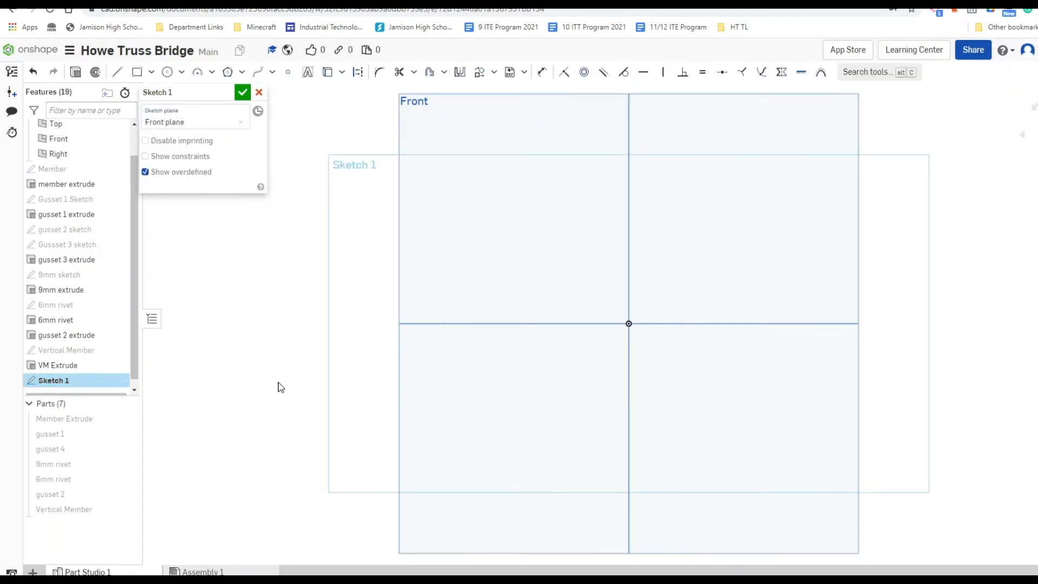
key(ctrl+v)
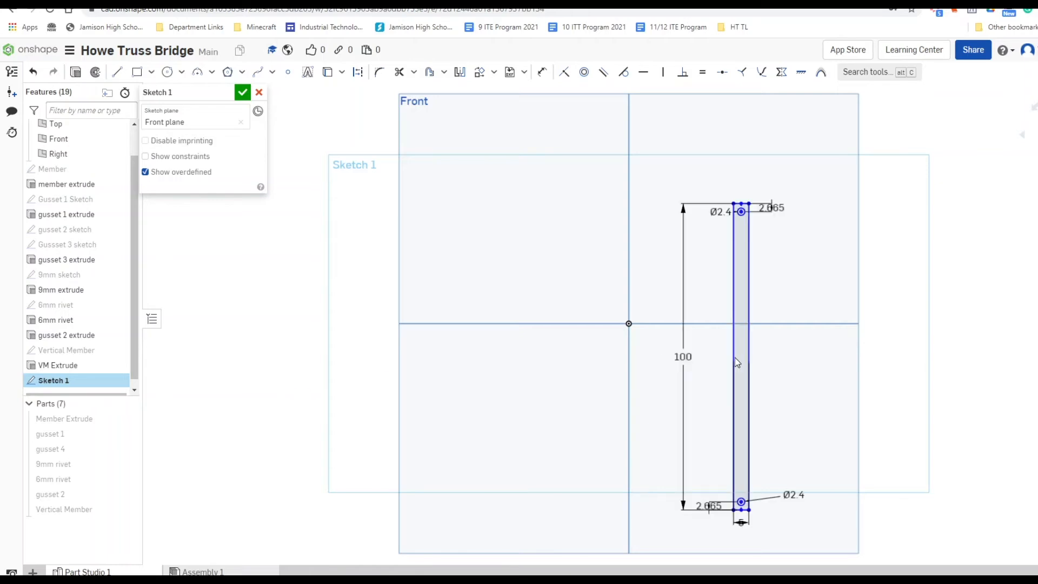
- Look up the total horizontal member length (hm) in the Google Slides table and set the pasted member's length to 55 mm in Onshape
click(728, 359)
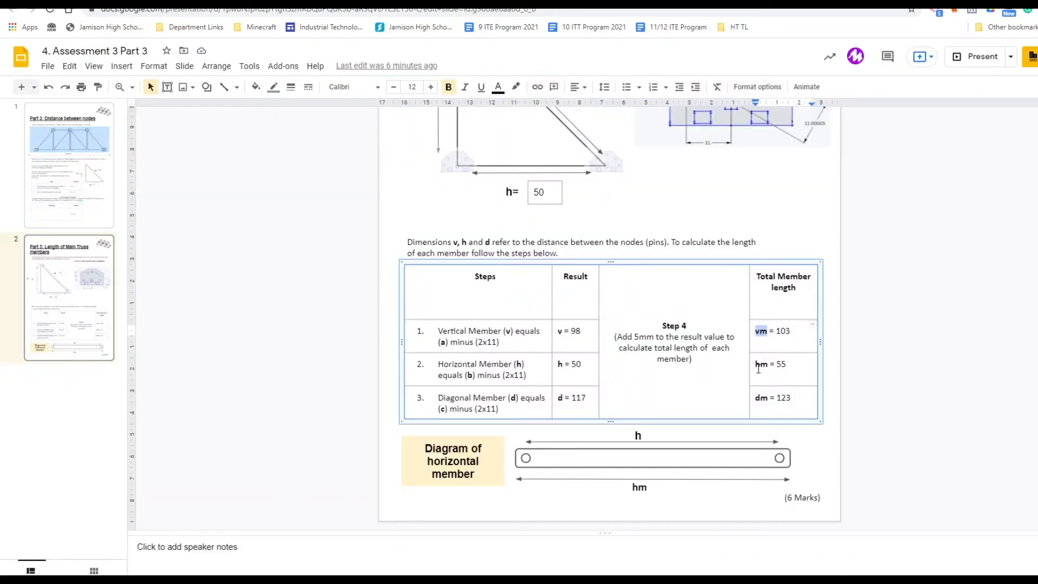
drag(757, 367, 771, 368)
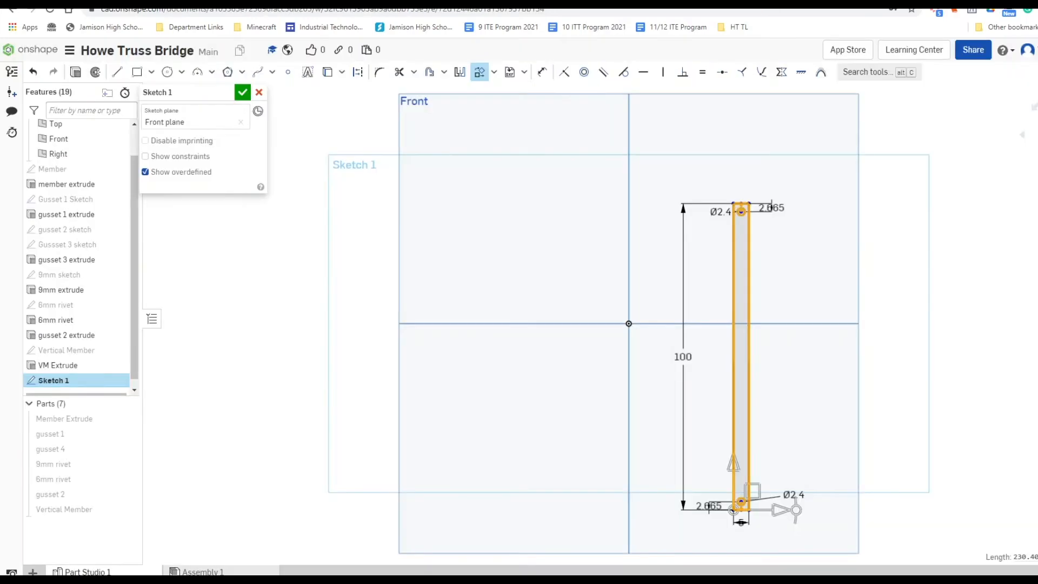
double_click(685, 357)
text(55)
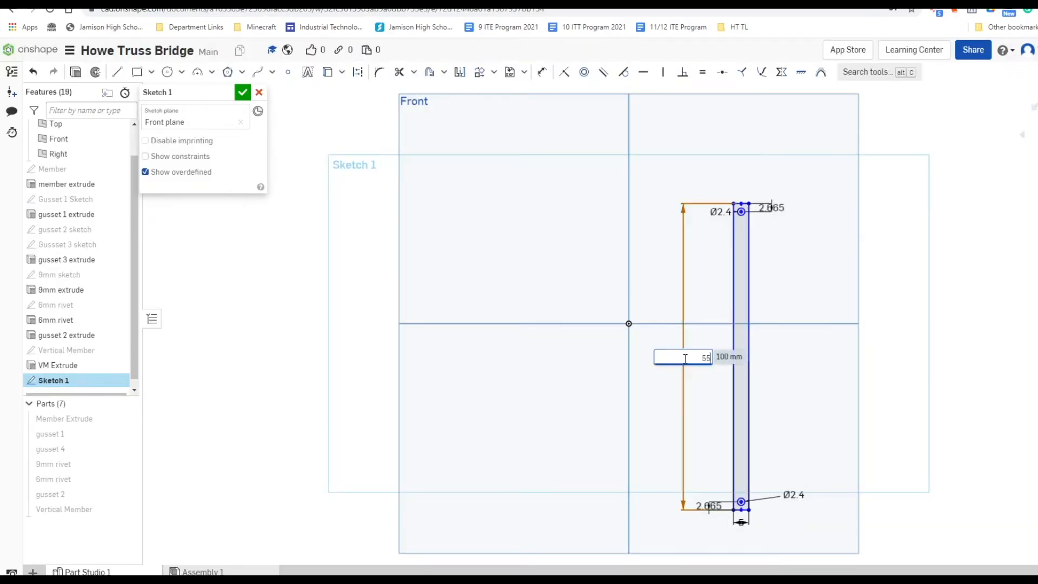
key(Return)
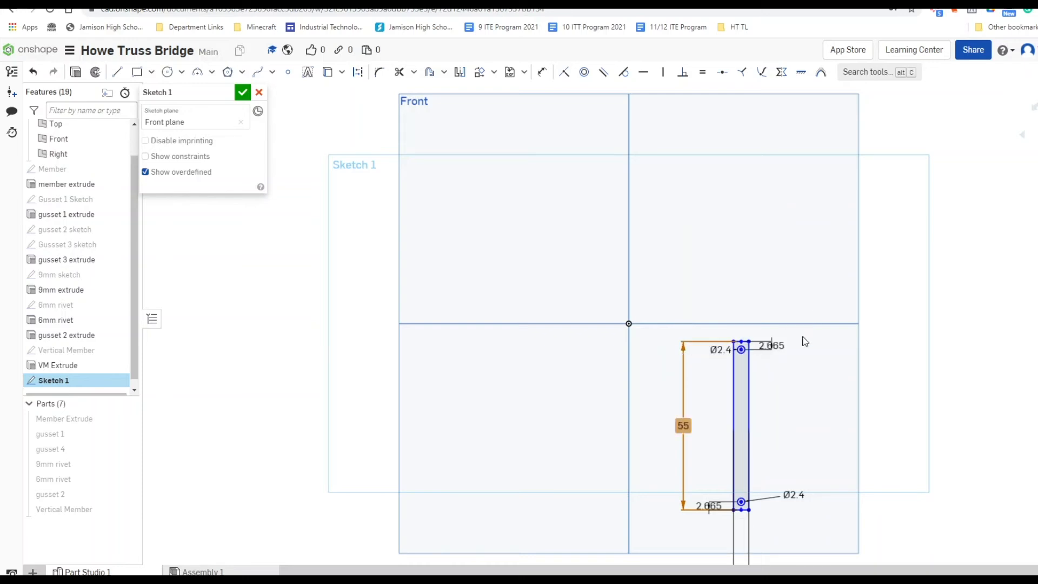
- Examine the hole diameters and end offsets at both ends of the shortened member sketch
scroll(746, 401, up, 6)
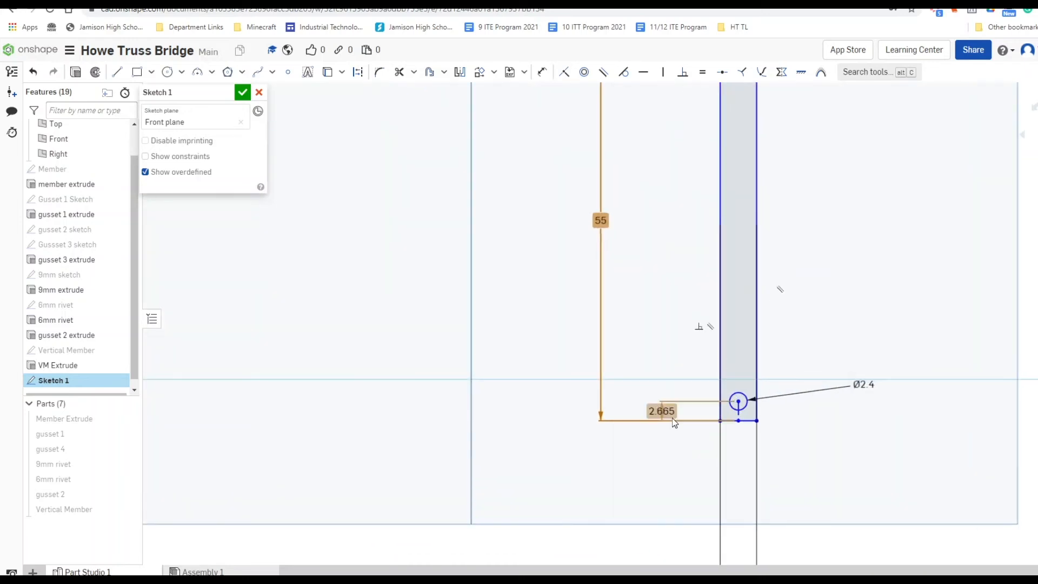
scroll(815, 227, down, 3)
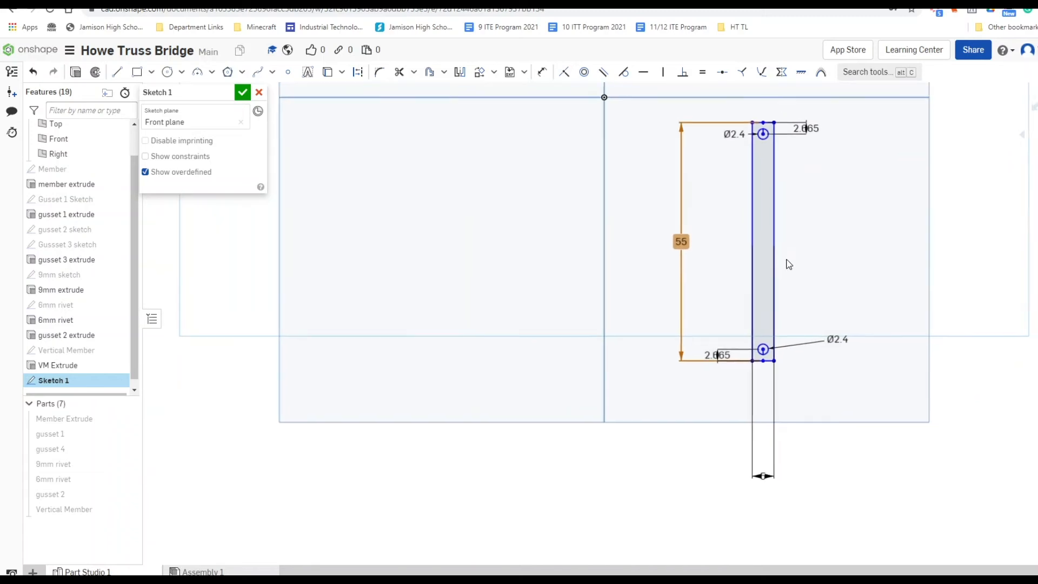
middle_drag(787, 260, 759, 312)
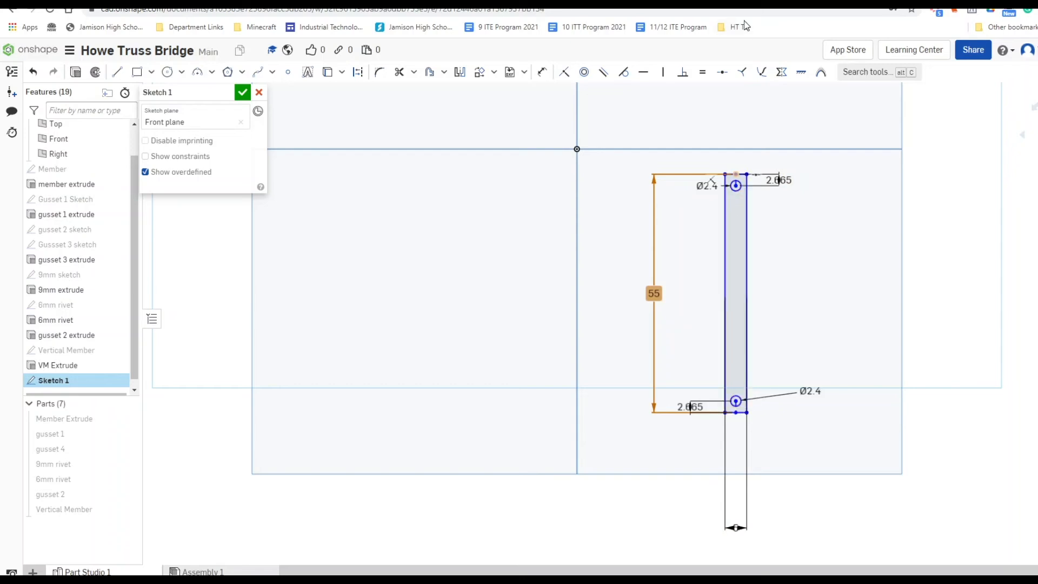
middle_drag(754, 122, 711, 284)
scroll(685, 152, up, 2)
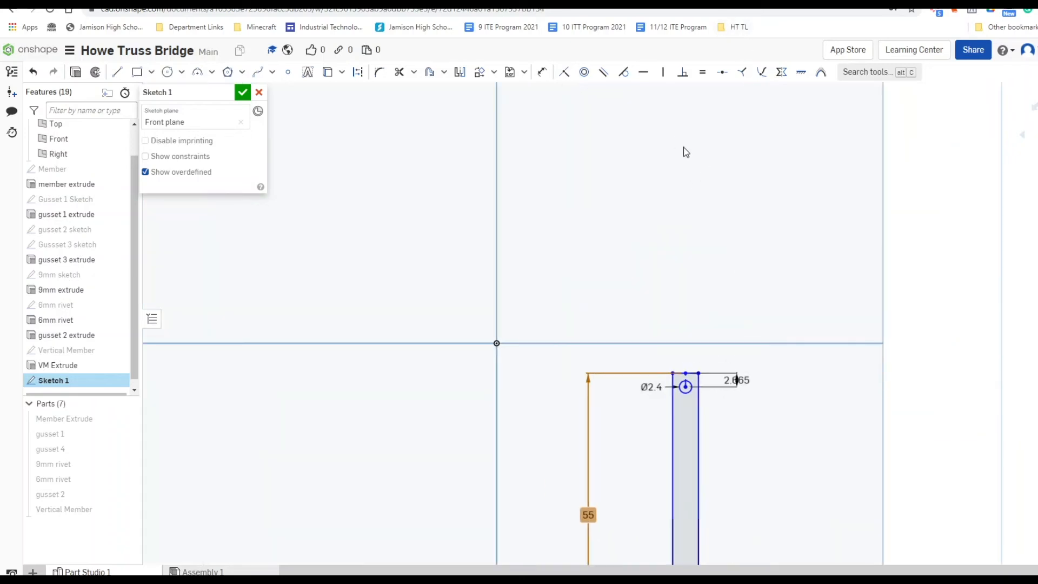
click(686, 387)
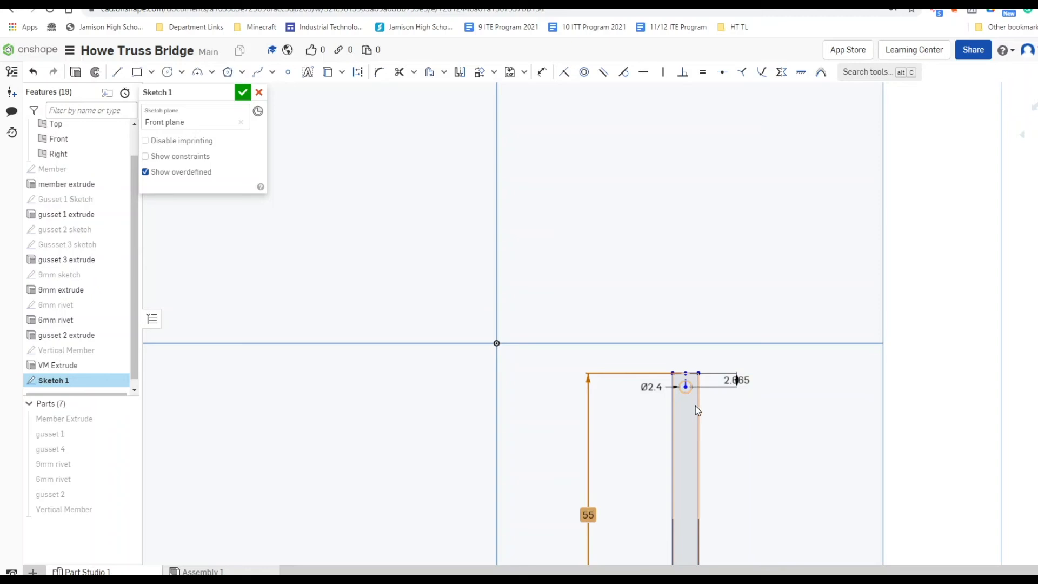
click(544, 74)
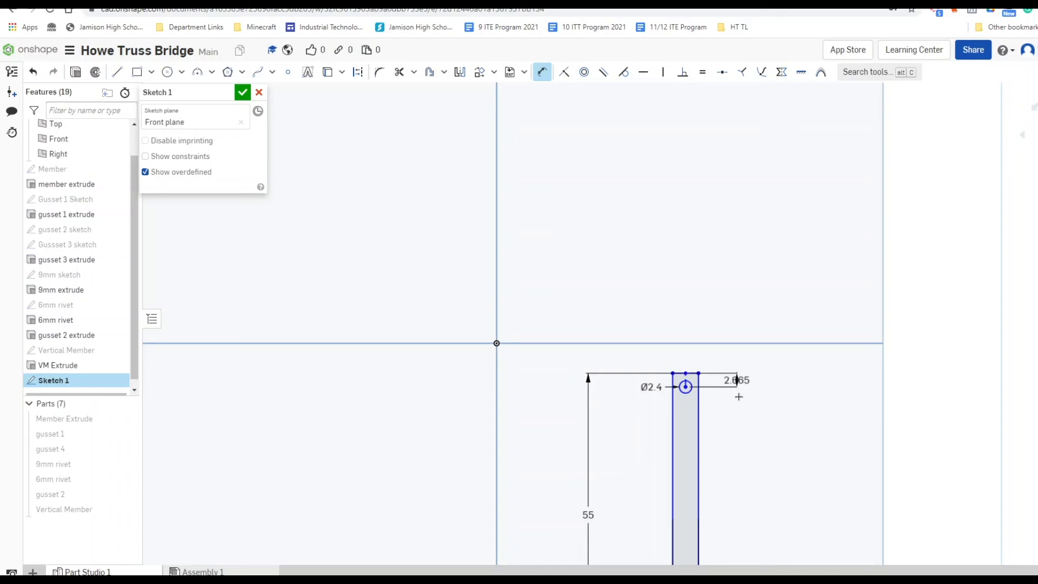
key(Escape)
scroll(616, 255, down, 2)
middle_drag(686, 395, 689, 286)
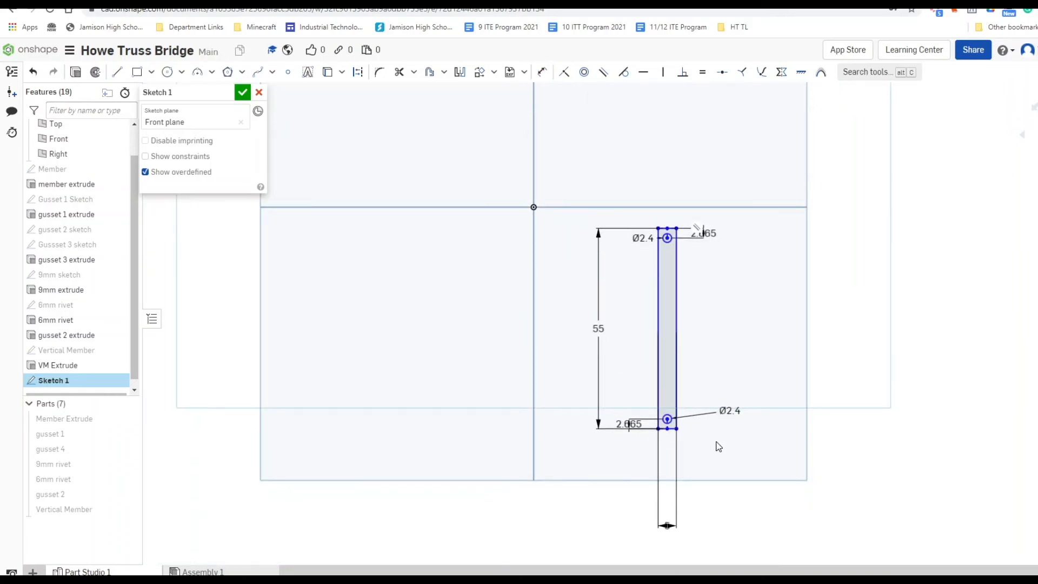
- Rename the 55 mm member's sketch as Horizontal Member Sketch and accept it
click(227, 93)
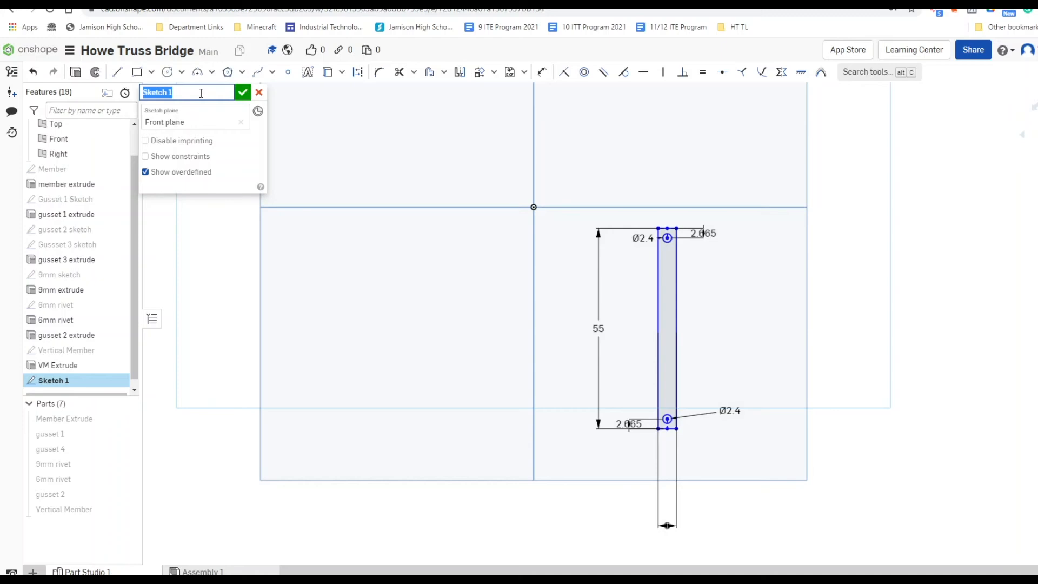
text(Horizontal Member Sketch)
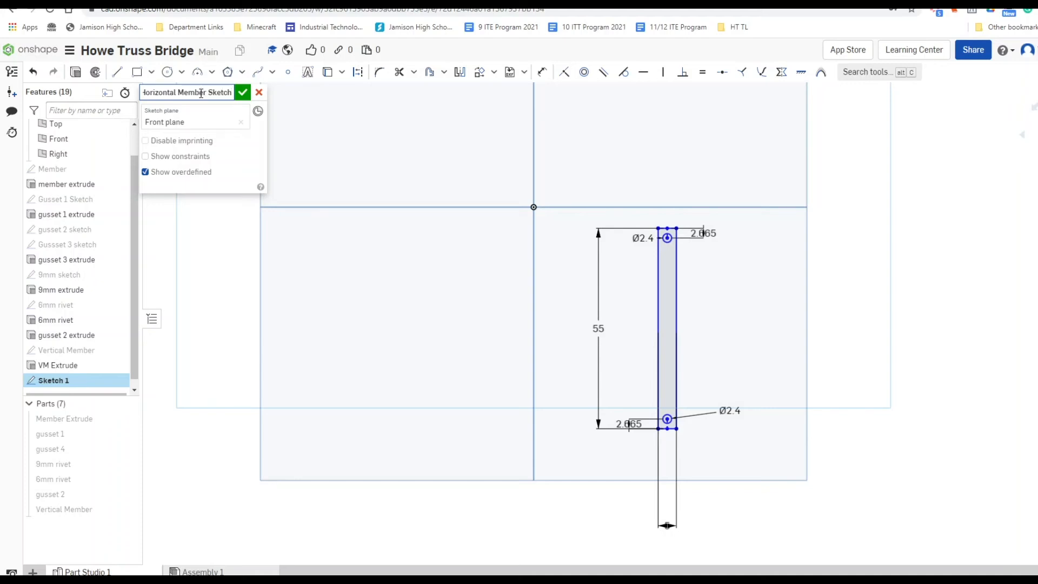
click(243, 92)
- Reopen the Horizontal Member Sketch and extrude it as a new solid with a depth of 3 mm
click(85, 382)
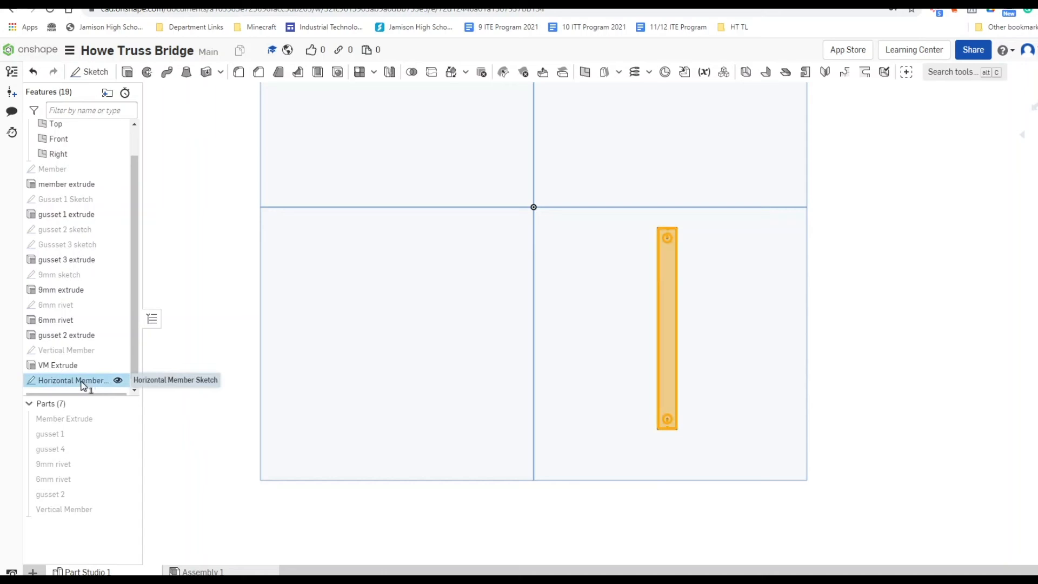
double_click(82, 381)
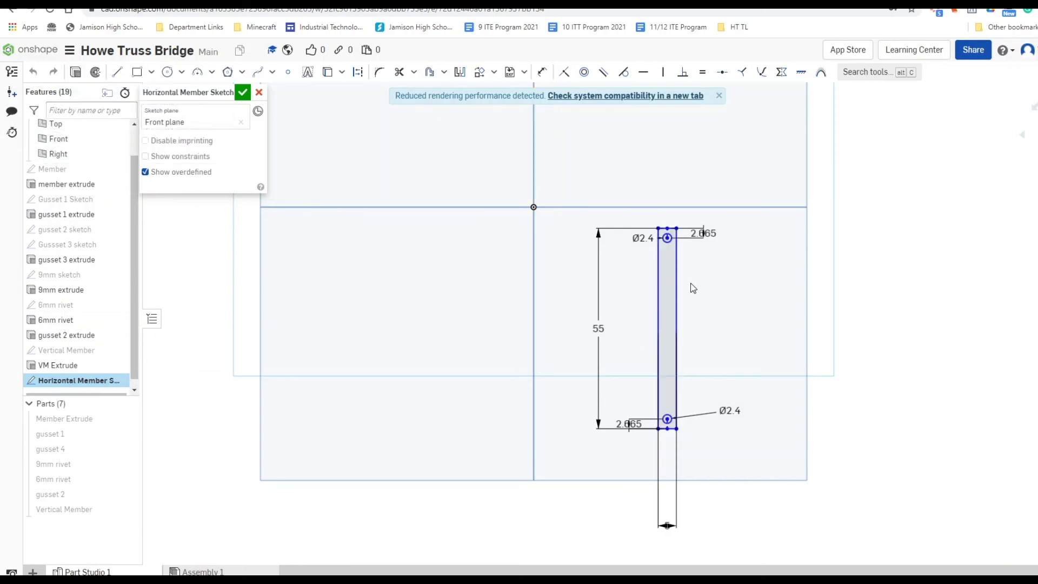
click(76, 74)
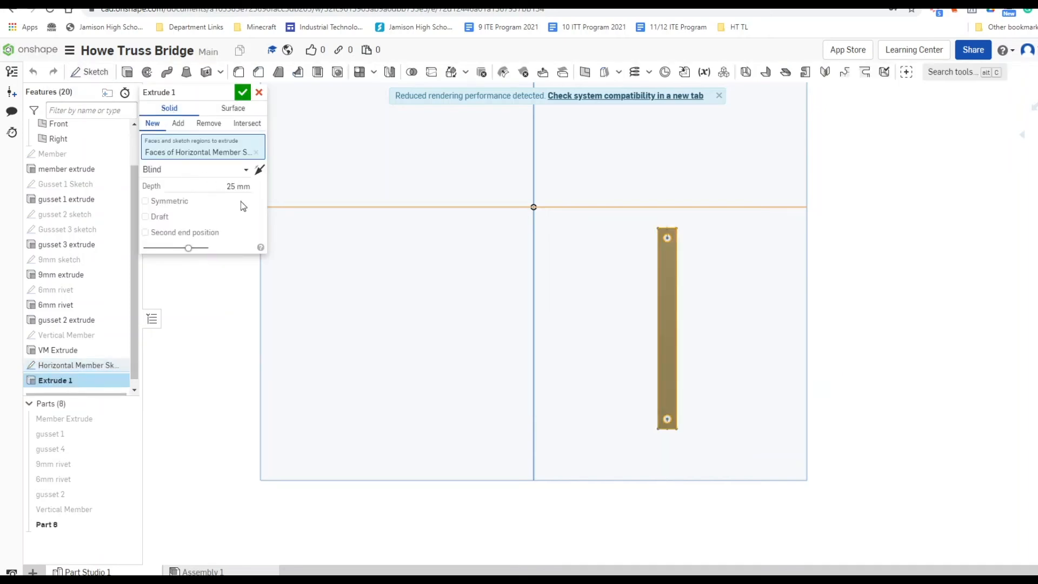
click(237, 187)
text(3)
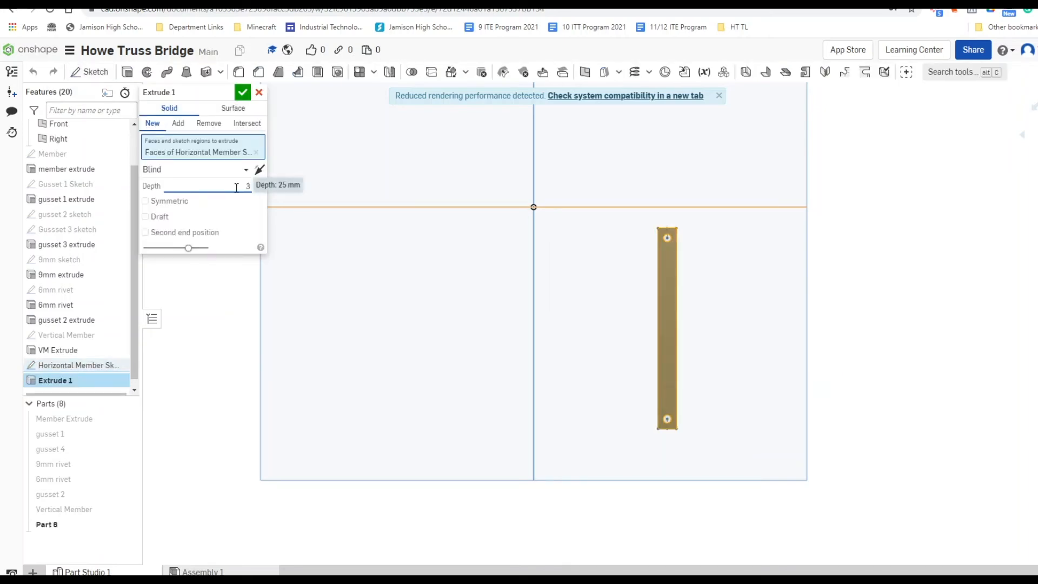
click(243, 92)
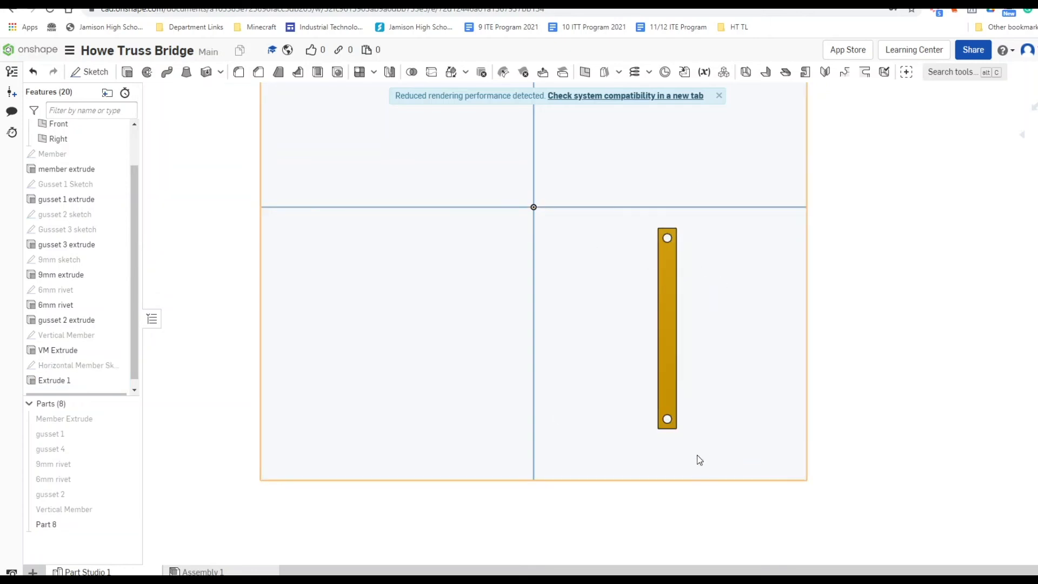
- Rename the newly extruded 55 mm part as Horizontal Member
right_click(99, 524)
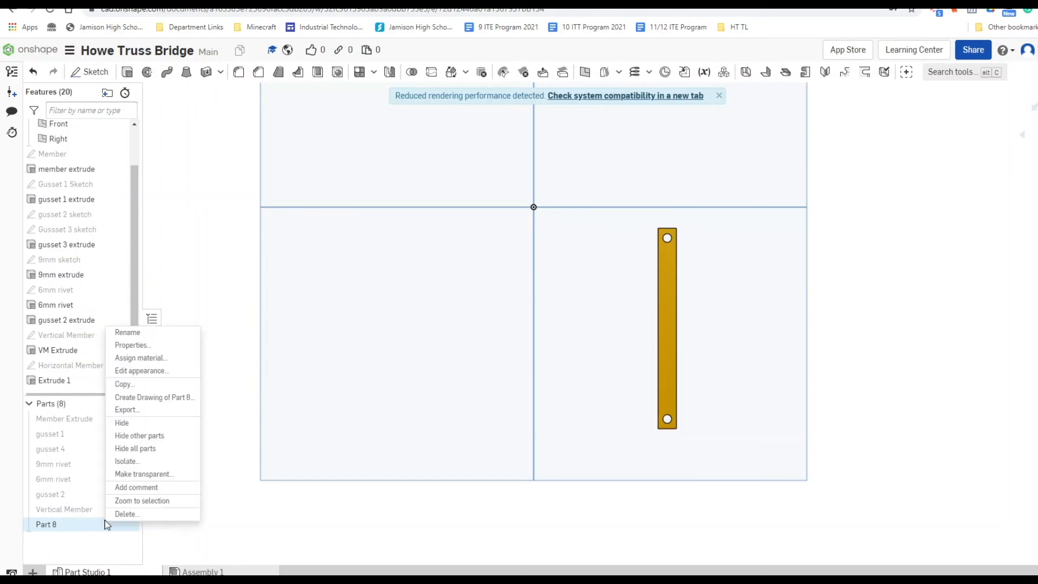
click(128, 332)
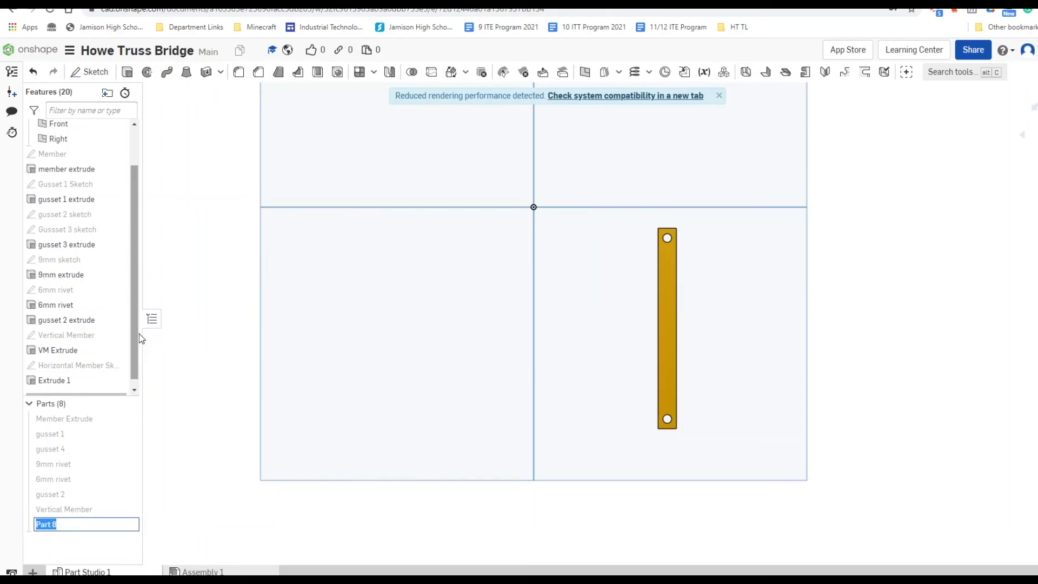
text(Horizontal Member)
key(Return)
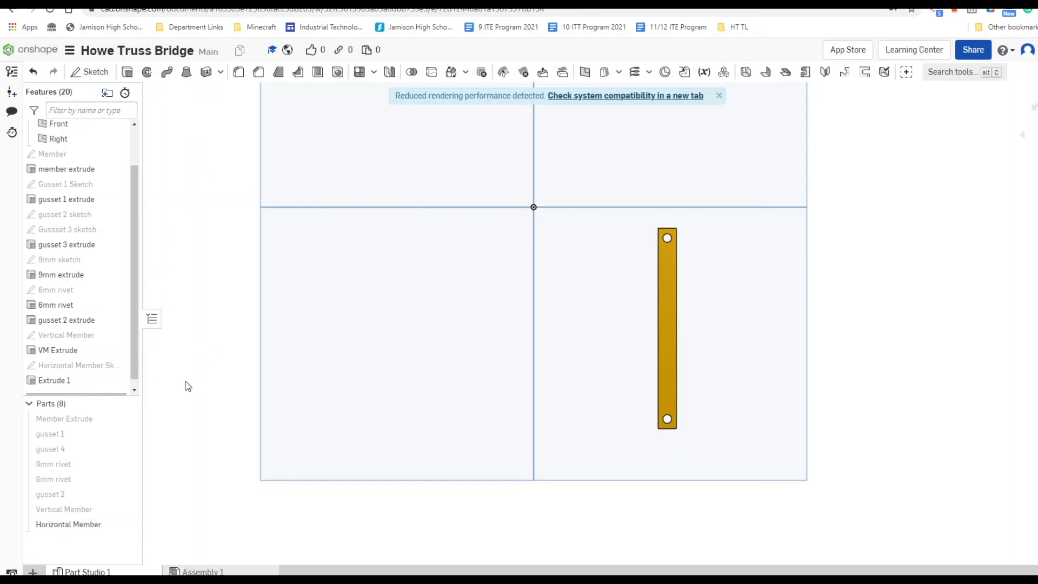
- Rename the horizontal member's extrude feature as HM Extrude
right_click(71, 379)
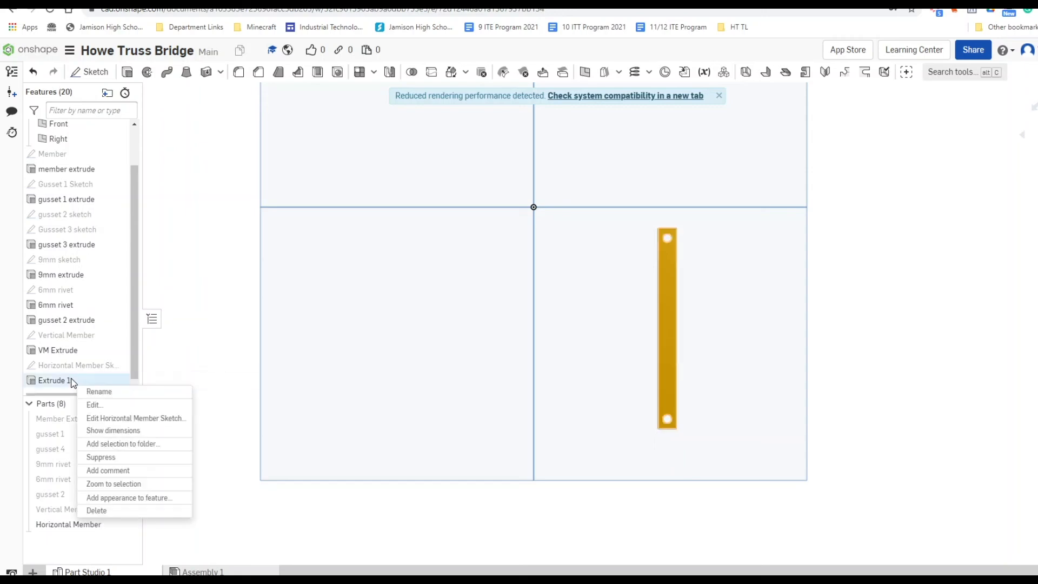
click(91, 391)
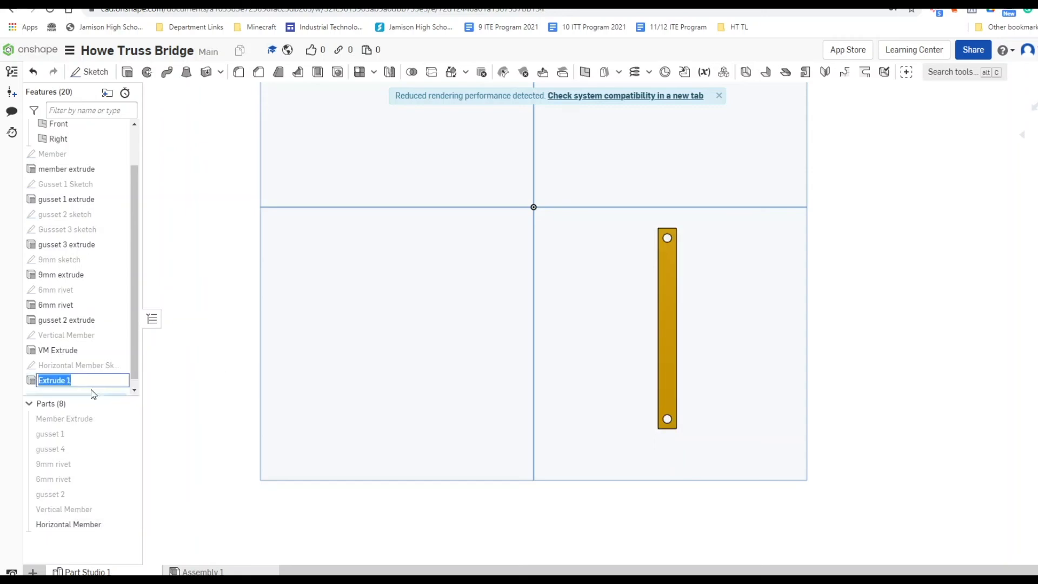
click(43, 382)
text(HM)
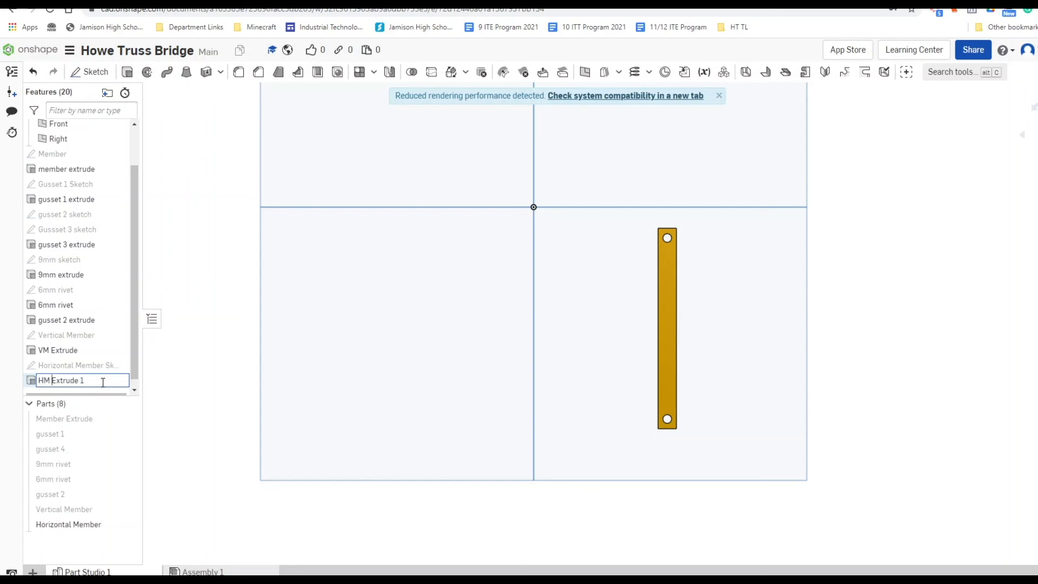
click(202, 369)
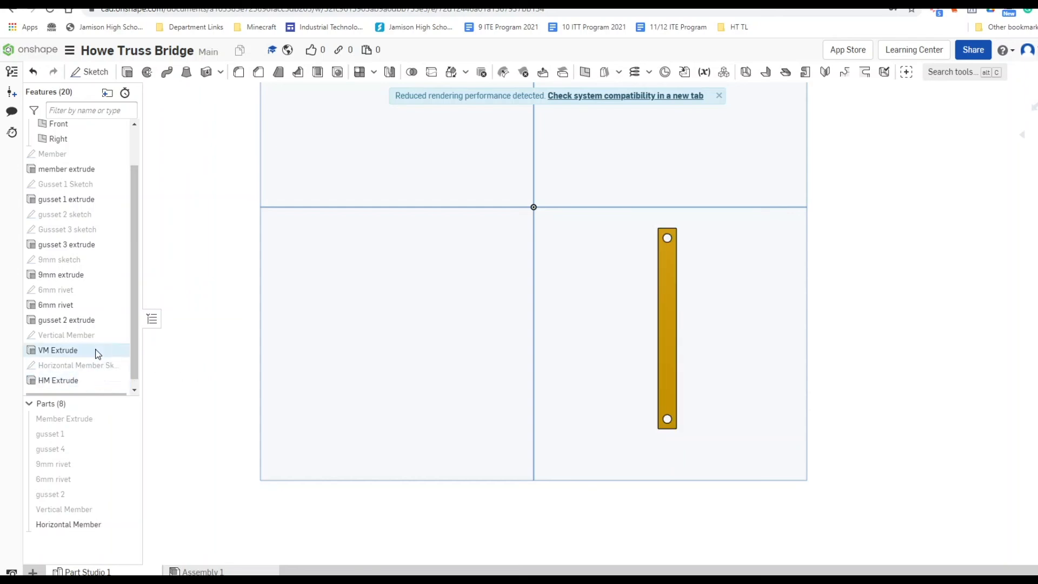
- Hide the Horizontal Member part
right_click(58, 156)
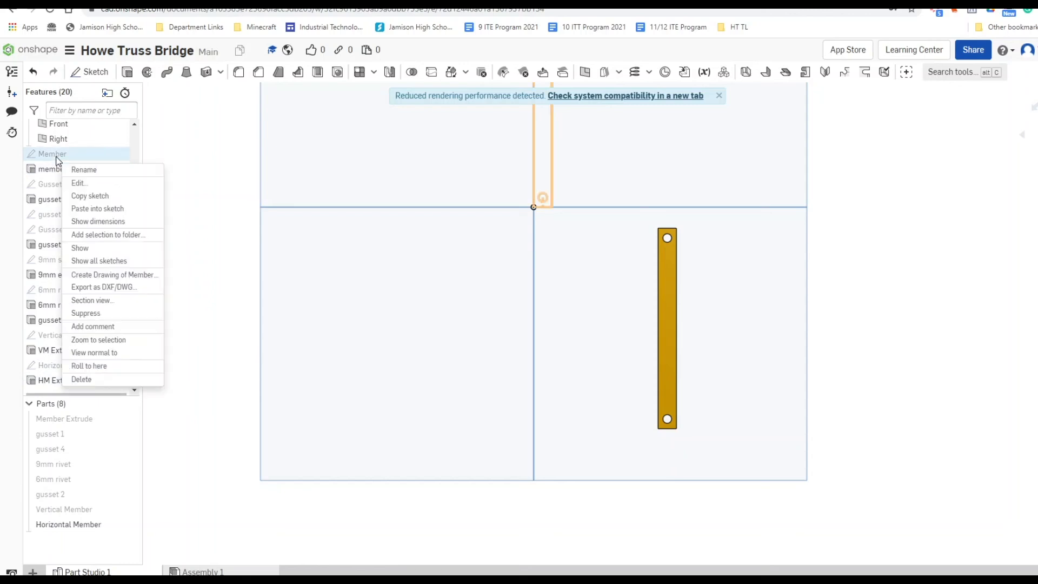
click(232, 188)
click(128, 524)
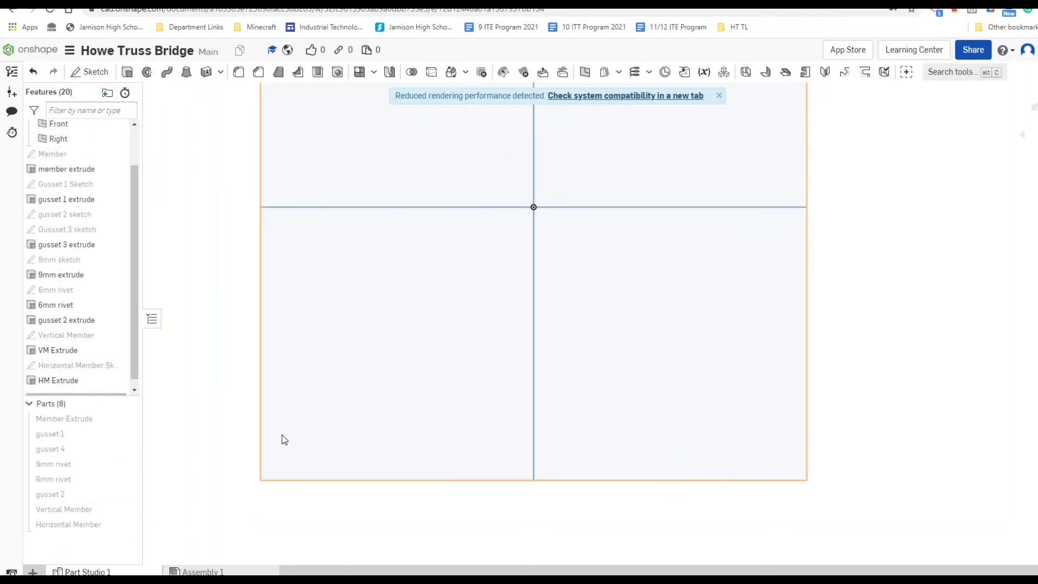
- Copy the original Member sketch and paste it into a new sketch on the Front plane
scroll(285, 440, up, 1)
right_click(83, 160)
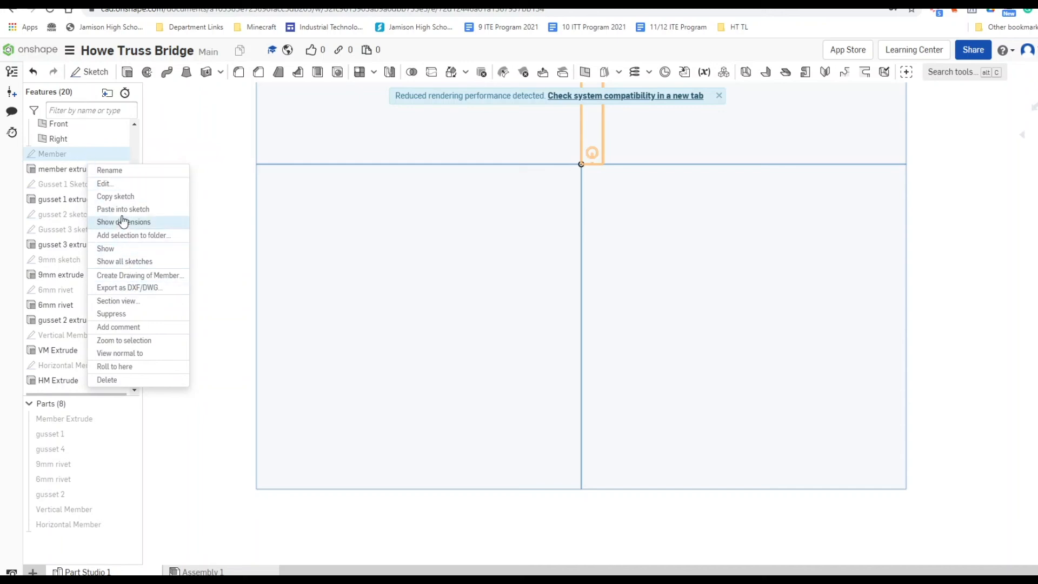
click(115, 197)
scroll(366, 219, down, 2)
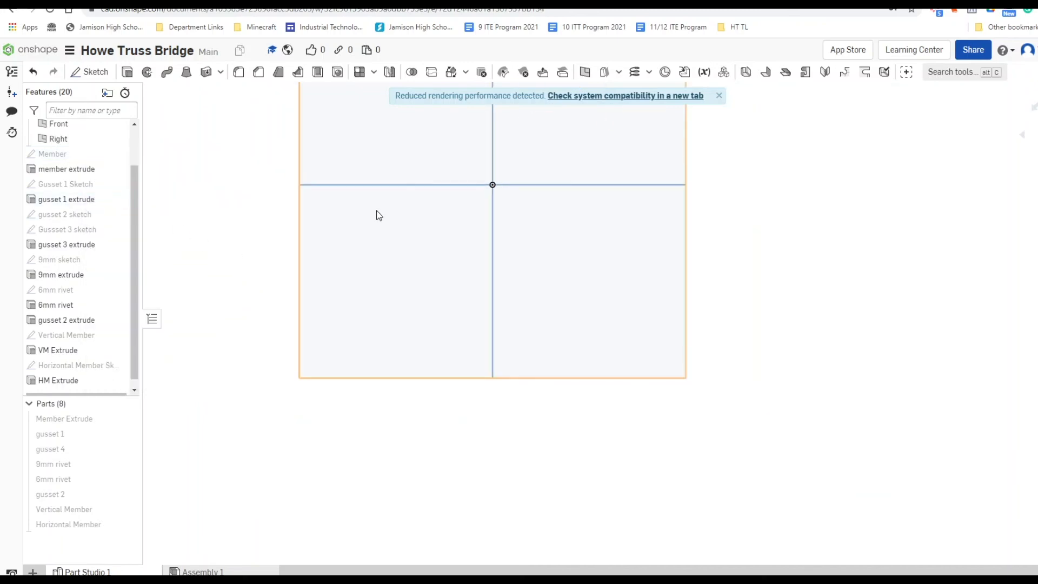
middle_drag(394, 147, 386, 308)
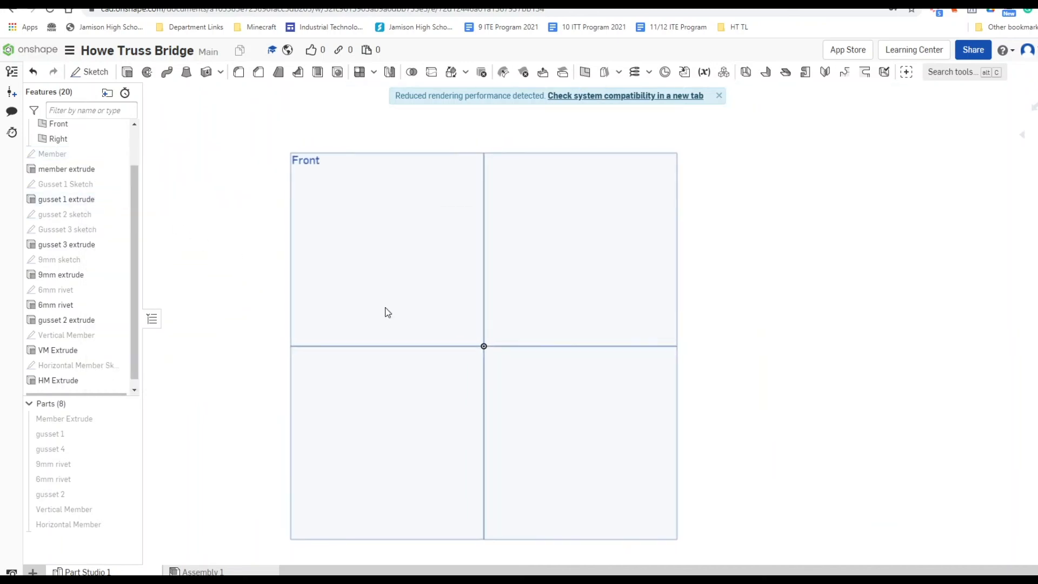
click(88, 74)
click(461, 227)
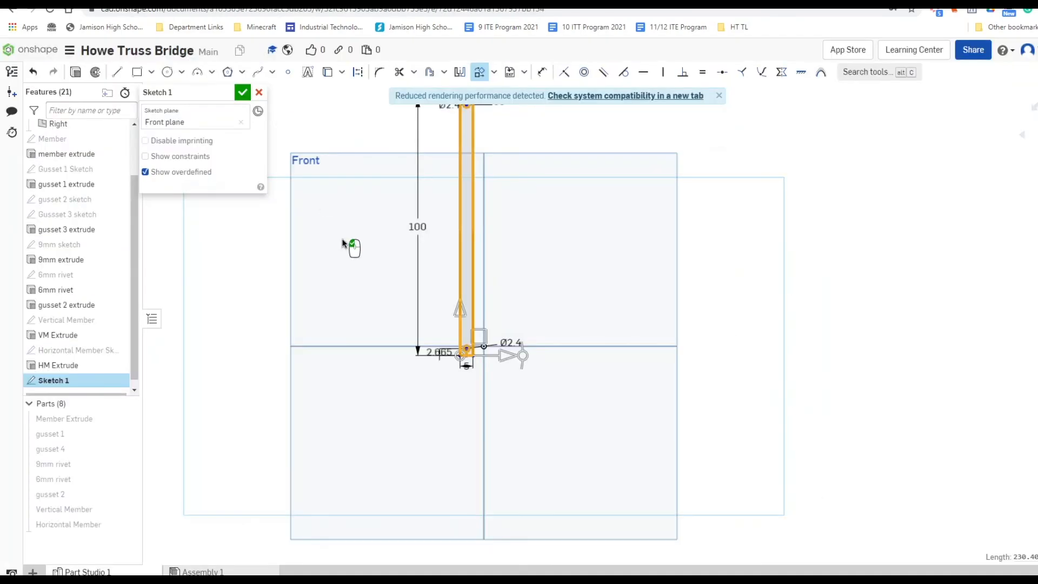
- Set the pasted member's length to 123 mm
double_click(419, 227)
text(123)
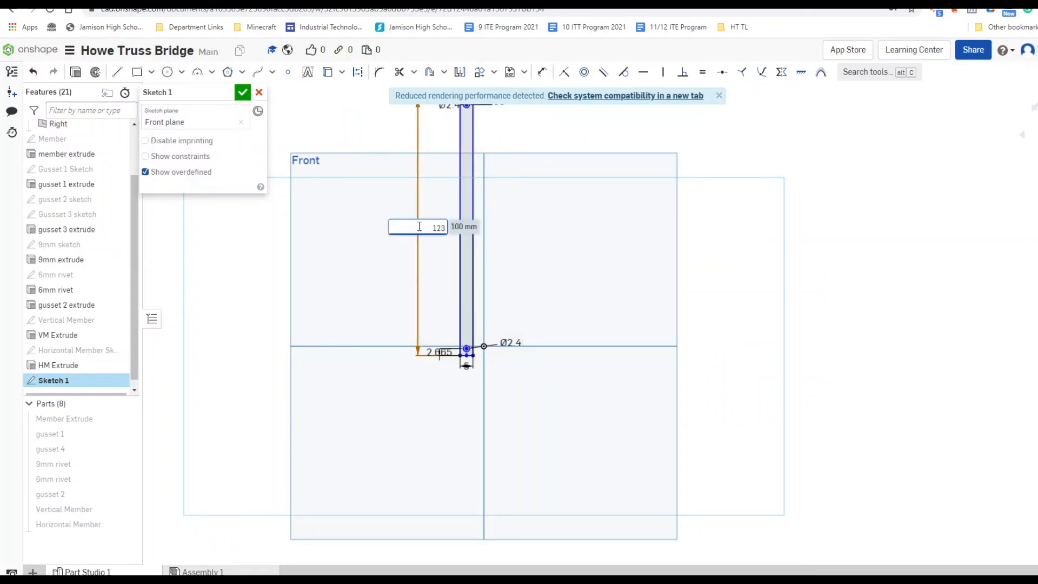
key(Return)
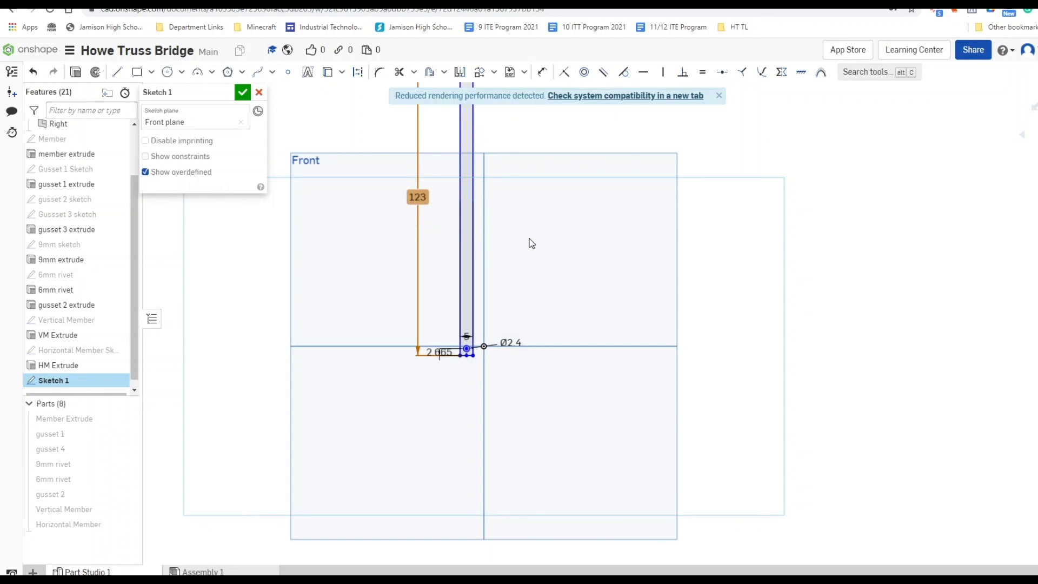
middle_drag(530, 242, 518, 384)
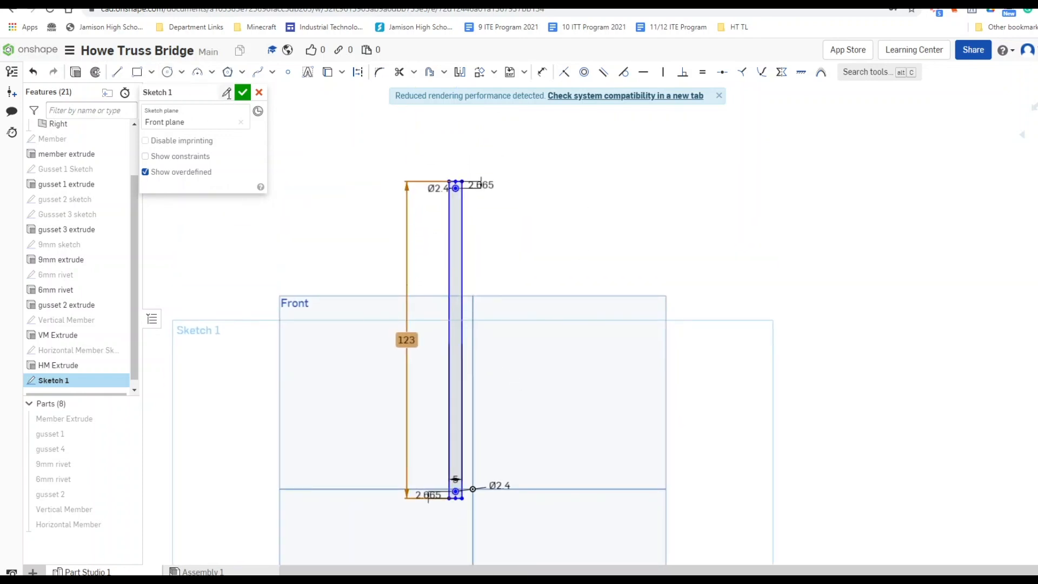
- Rename the 123 mm member's sketch as Diagonal Member Sketch and accept it
click(229, 93)
text(D)
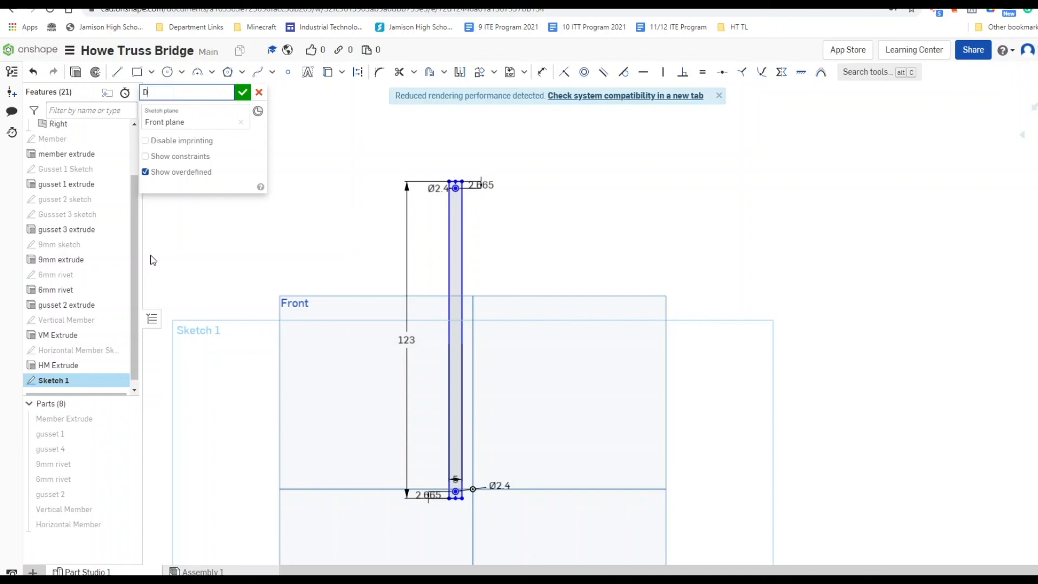
text(iagonal Member Sketch)
scroll(163, 259, up, 1)
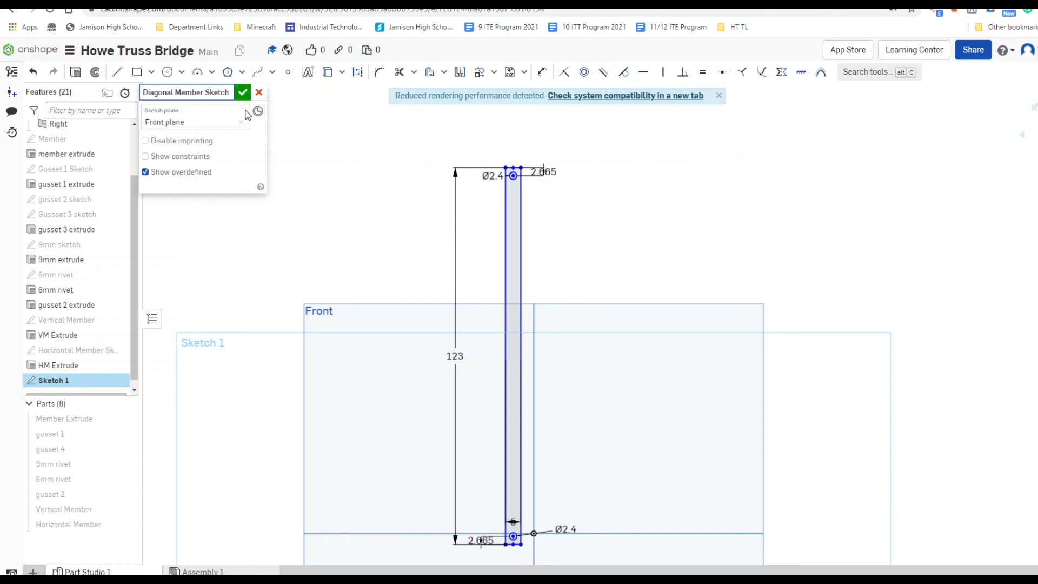
click(242, 93)
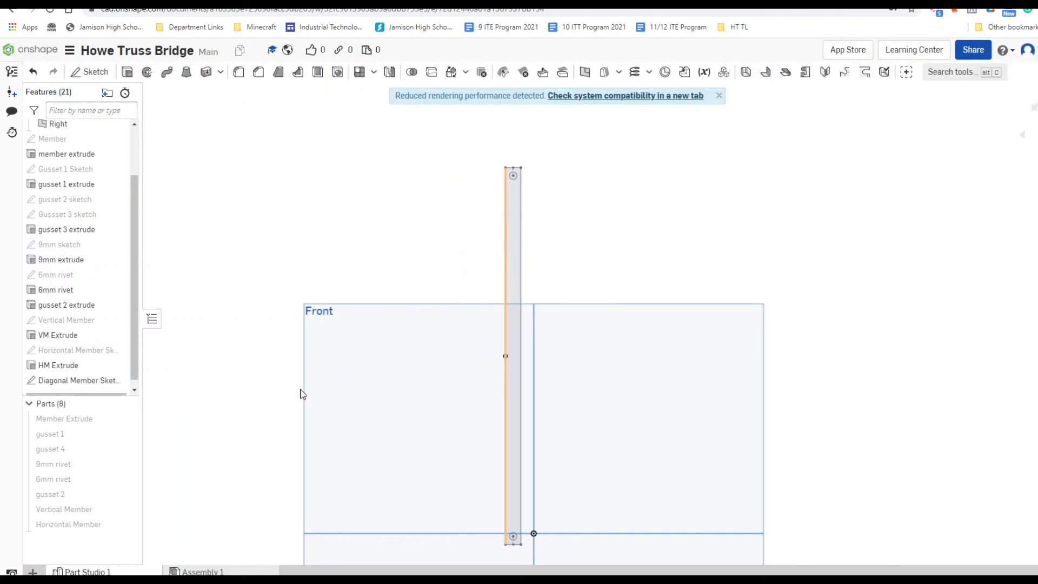
- Reopen the Diagonal Member Sketch and extrude it as a new solid with a depth of 3 mm
scroll(86, 375, down, 1)
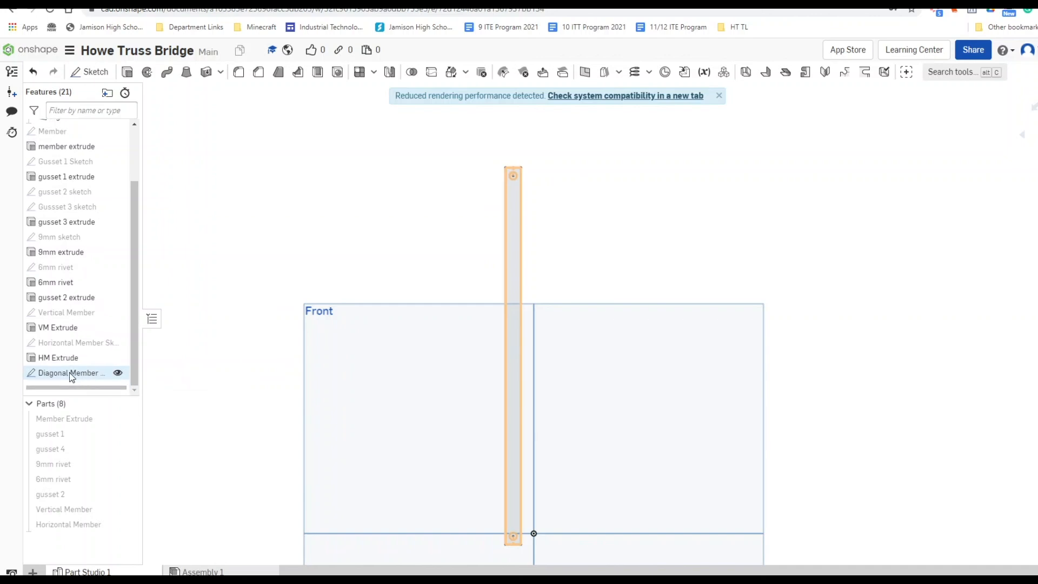
double_click(70, 374)
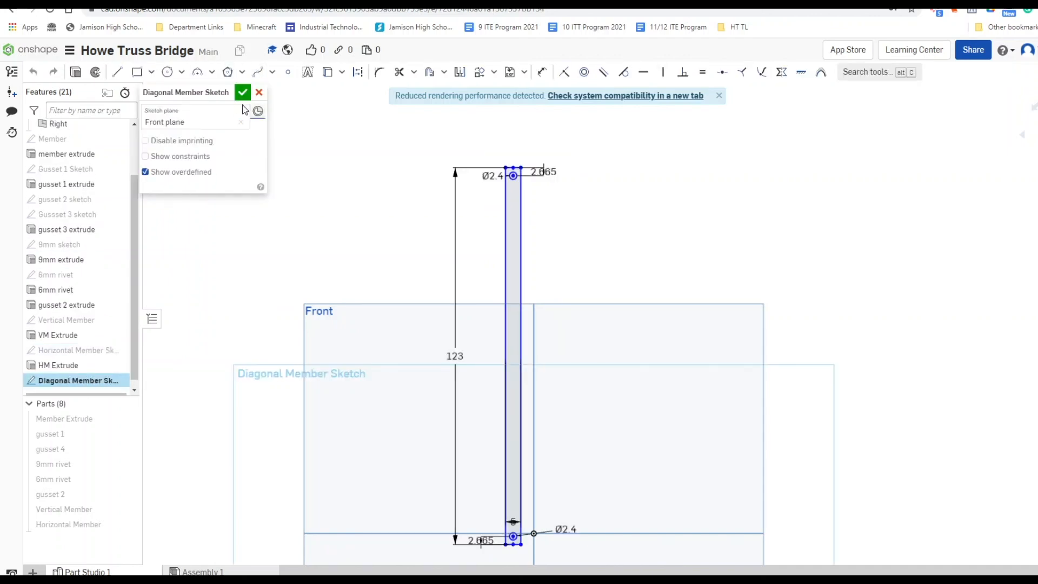
click(76, 72)
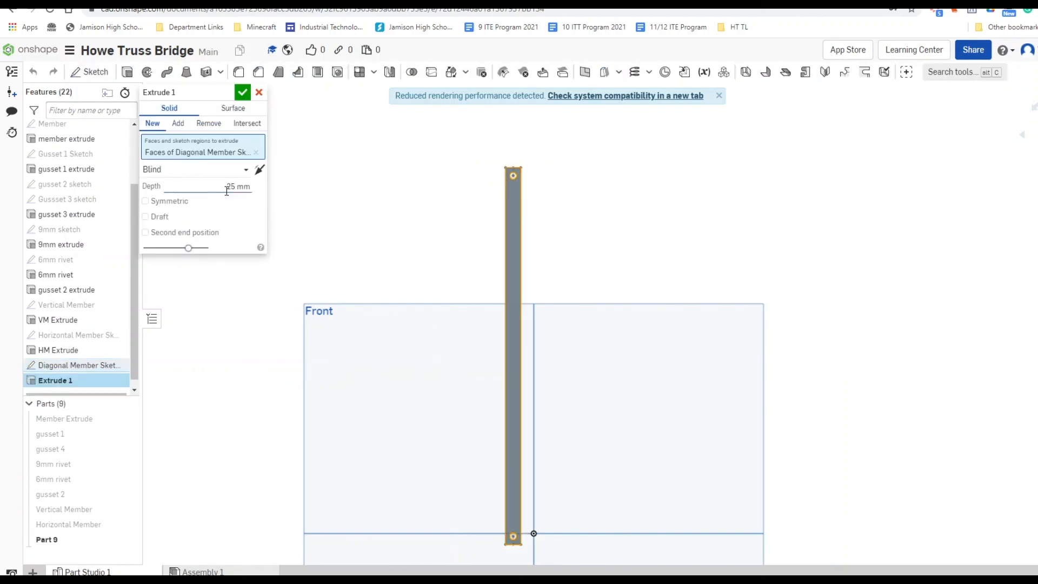
click(232, 187)
text(3)
- Name the diagonal member's extrude feature DM Extrude and accept the extrusion
drag(226, 92, 145, 95)
click(144, 93)
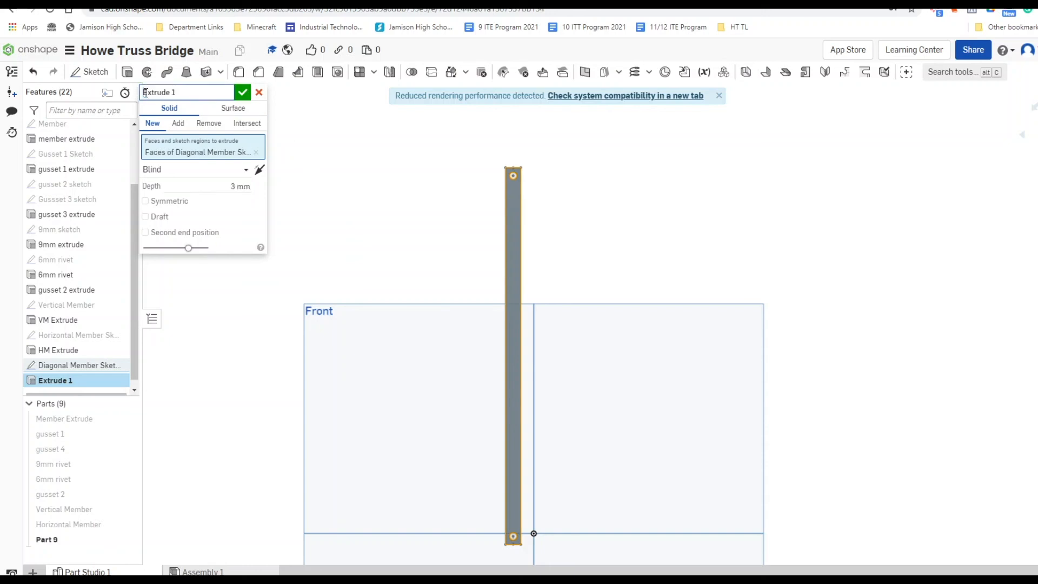
text(DM)
click(203, 93)
key(BackSpace)
key(BackSpace)
click(243, 93)
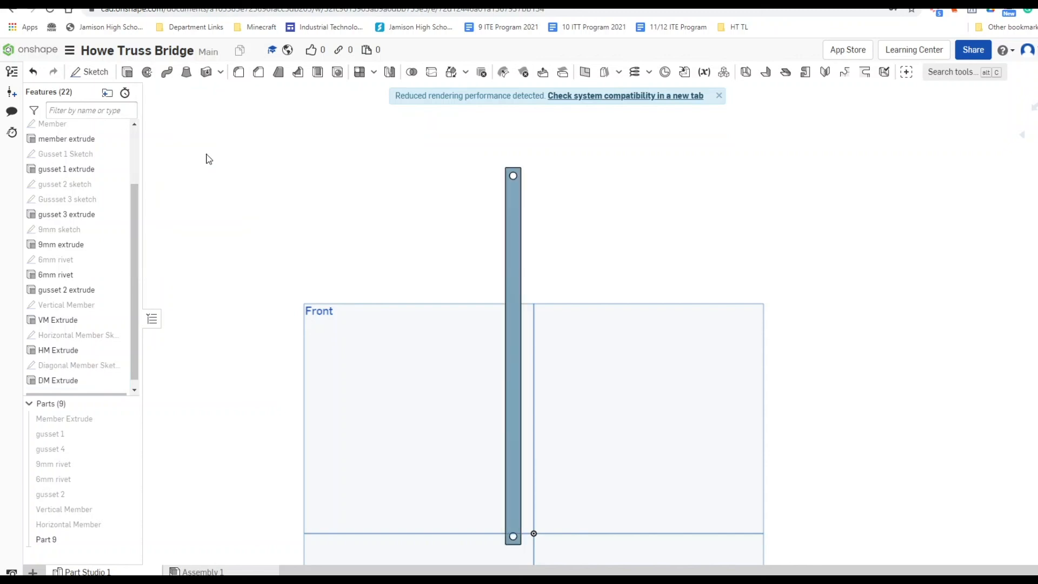
- Rename the newly extruded 123 mm part as Diagonal Member and hide it
right_click(89, 539)
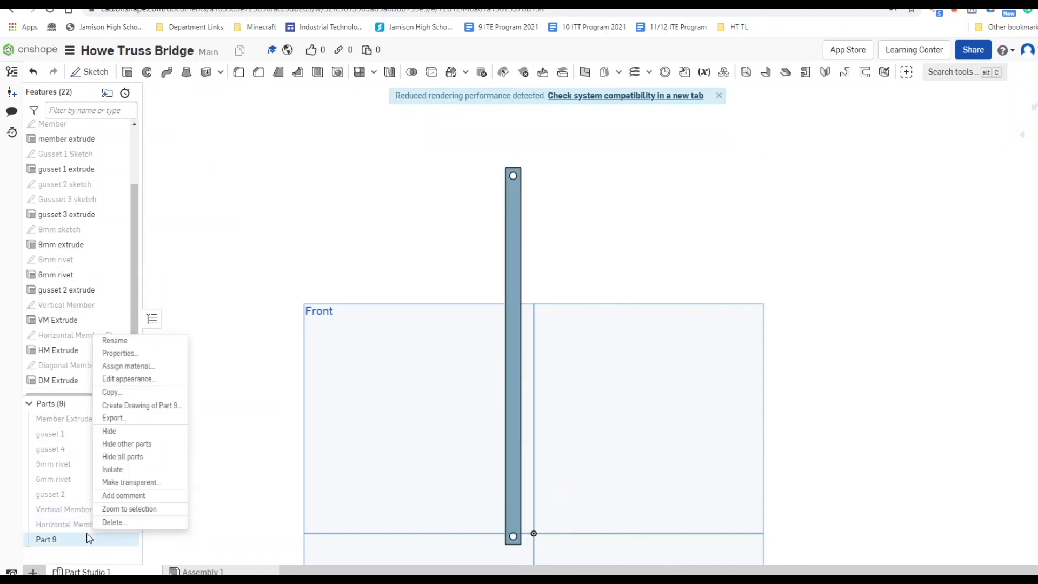
click(115, 341)
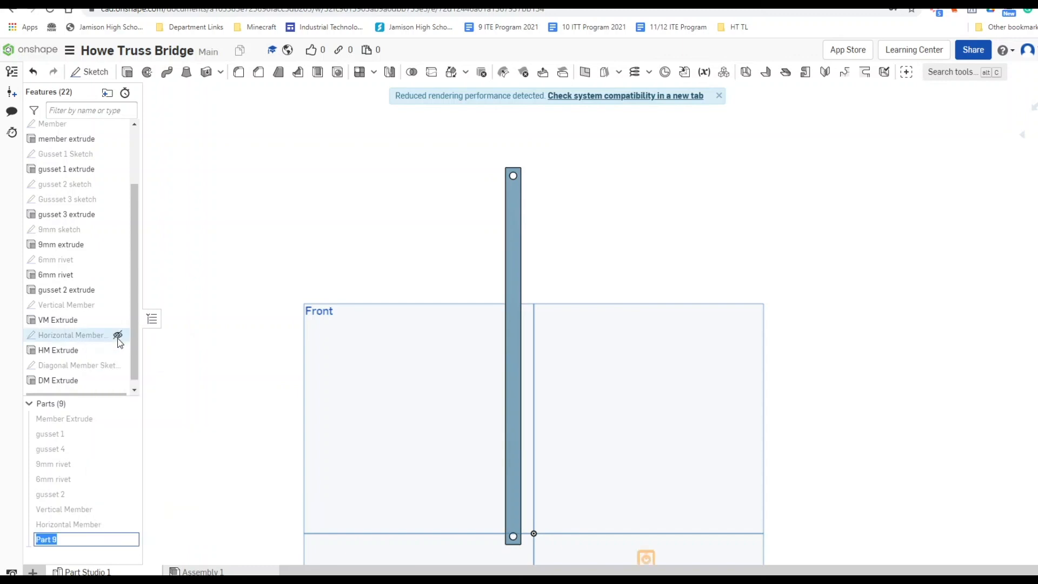
text(Diagonal Member)
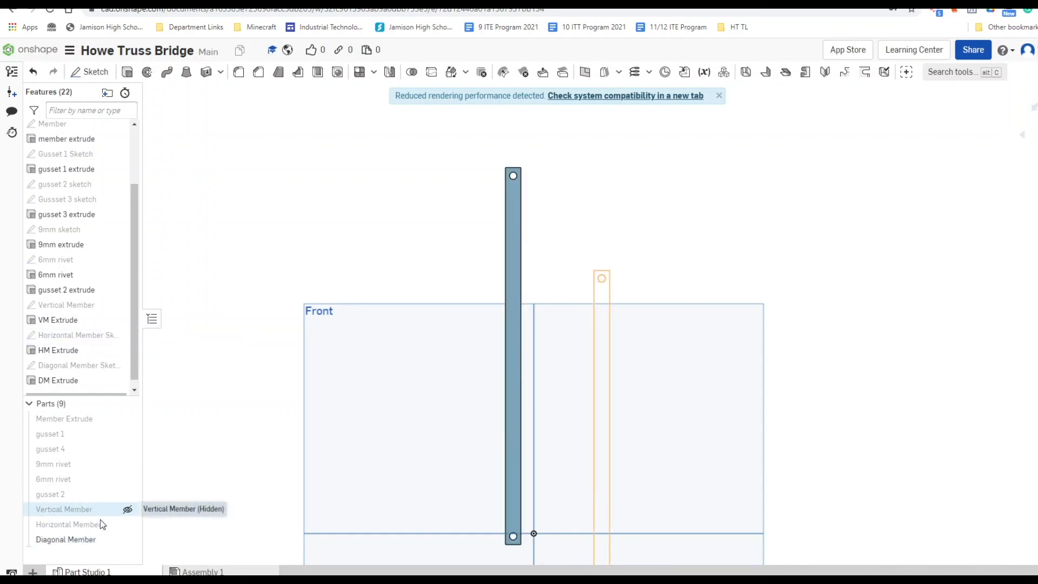
click(127, 540)
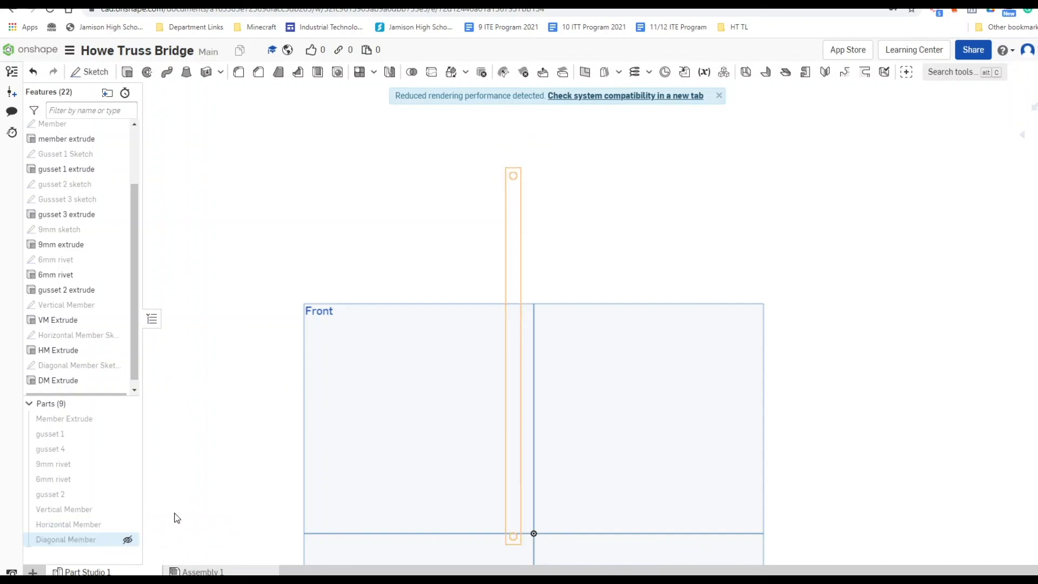
scroll(195, 448, down, 2)
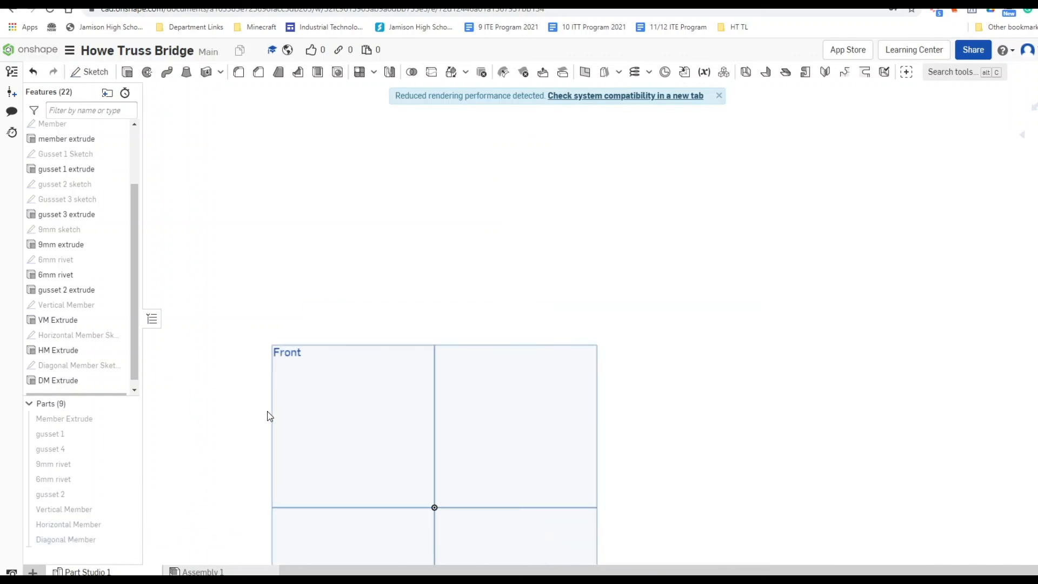
middle_drag(267, 415, 441, 205)
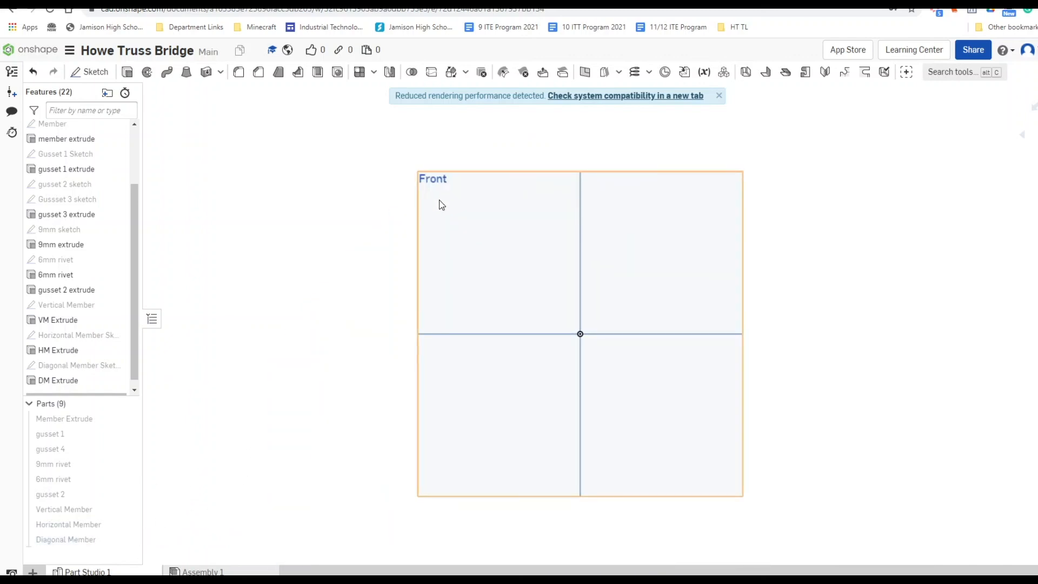